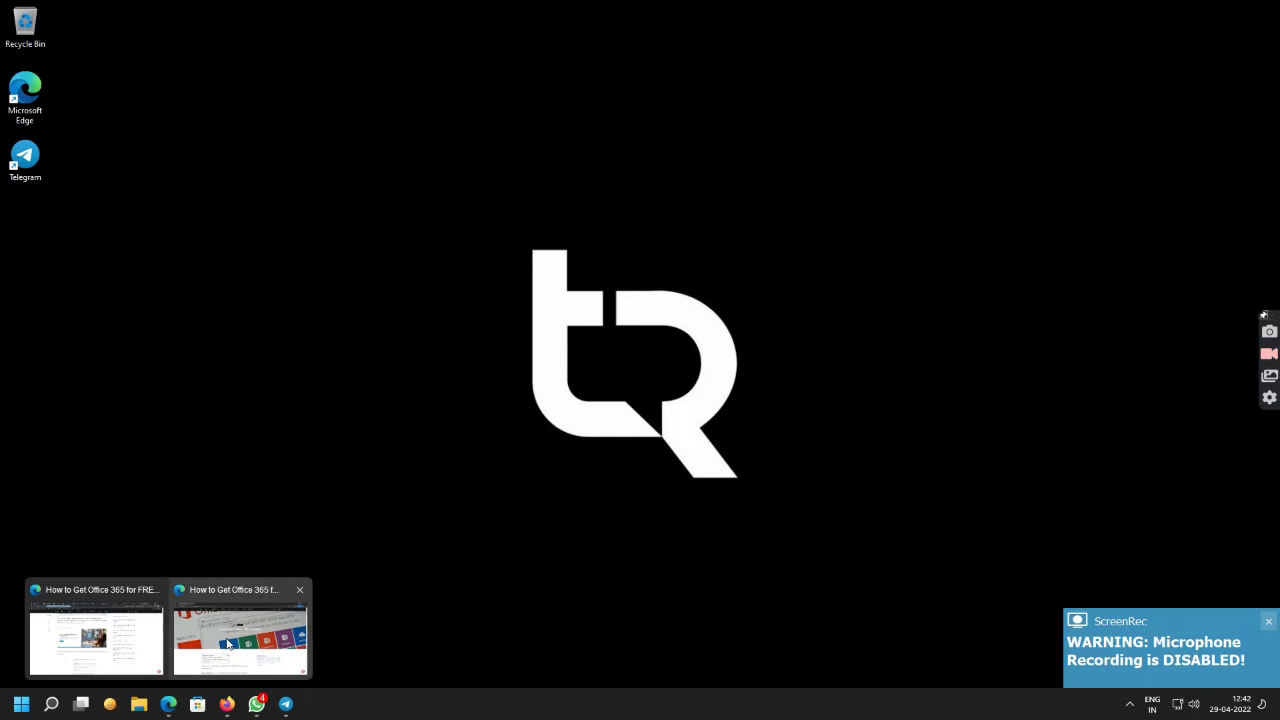
- Follow the developer.microsoft.com link in Step 1 of the TechRechard Office 365 article
click(240, 630)
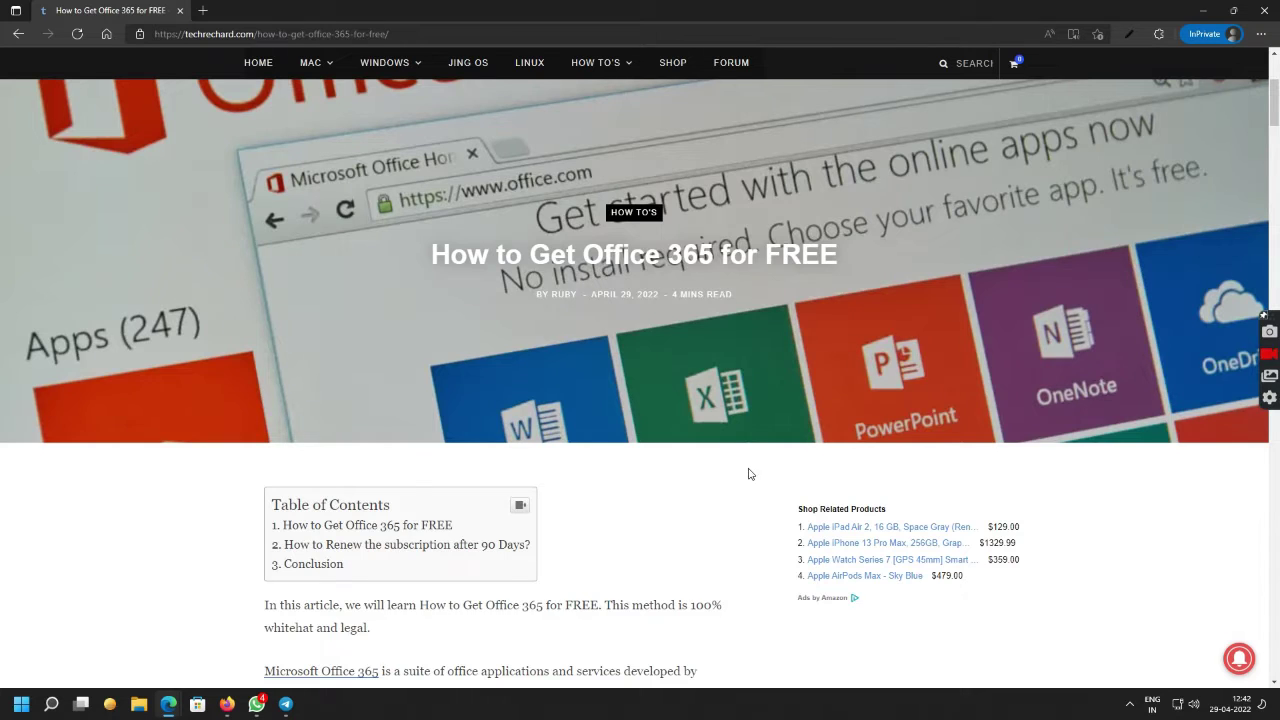
scroll(750, 465, down, 1)
scroll(770, 440, down, 1)
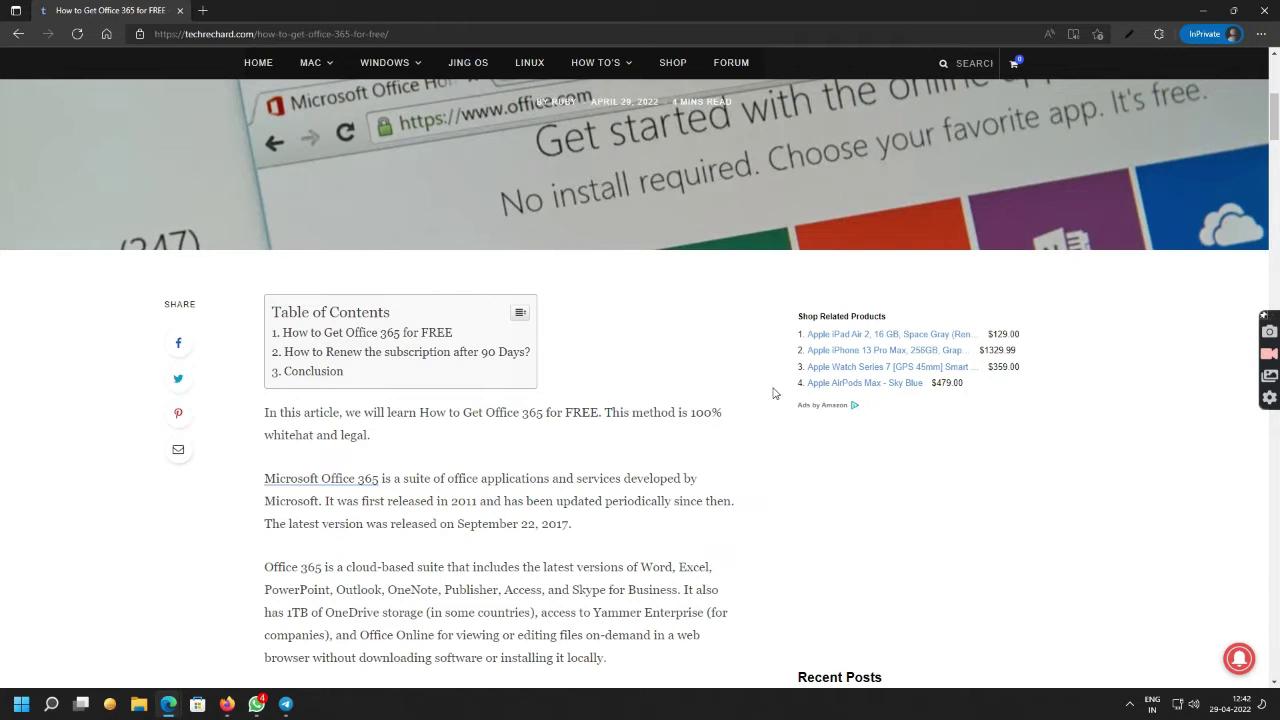
scroll(768, 392, down, 1)
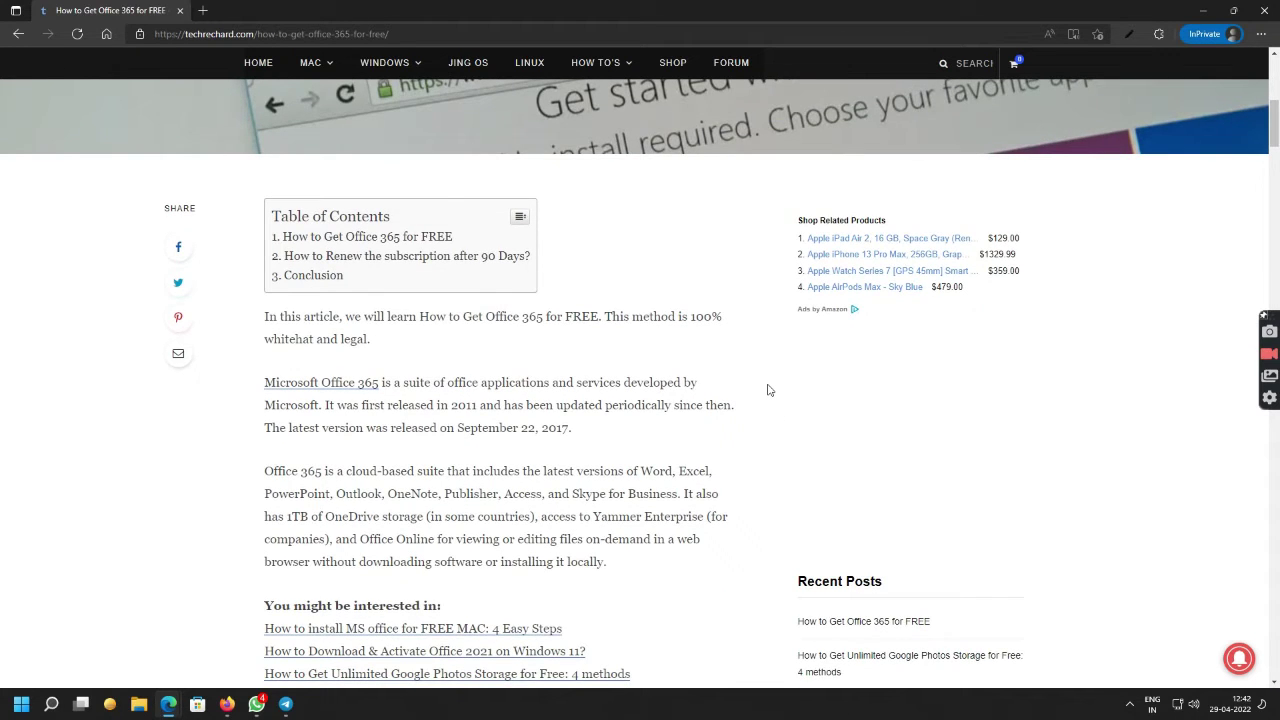
scroll(770, 389, down, 1)
scroll(770, 389, down, 2)
scroll(770, 389, down, 1)
scroll(770, 389, down, 3)
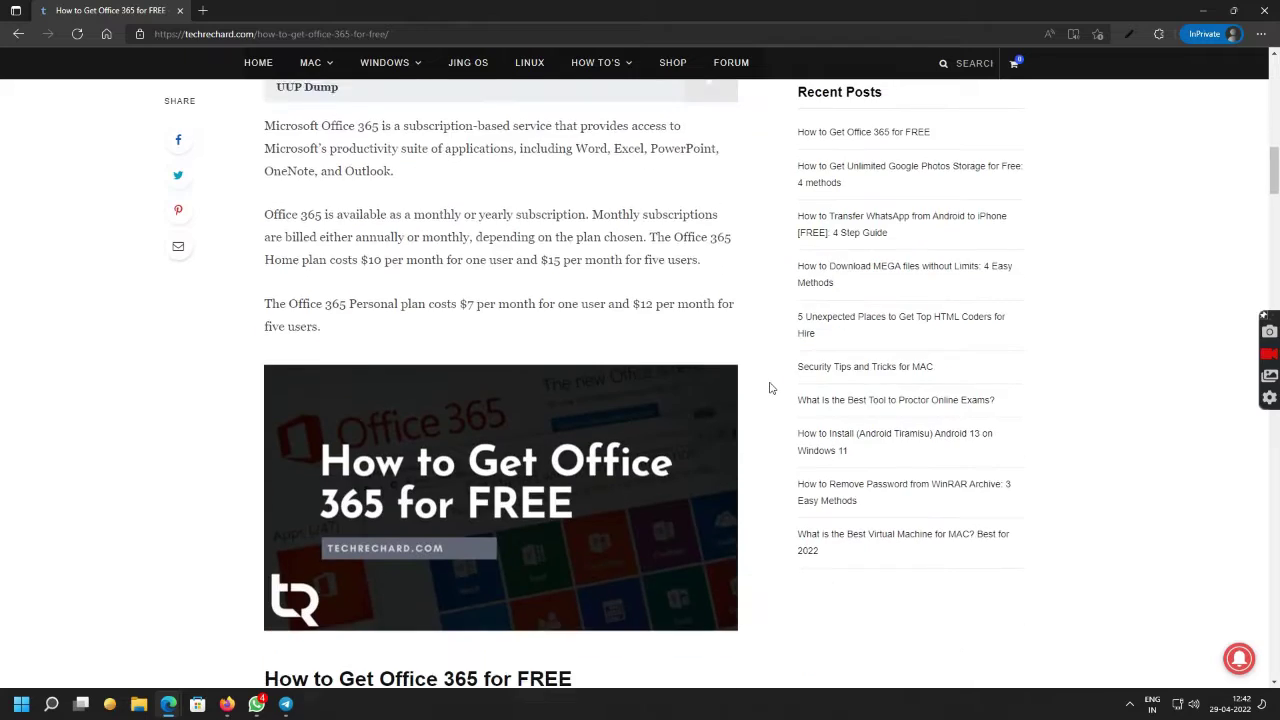
scroll(767, 376, down, 3)
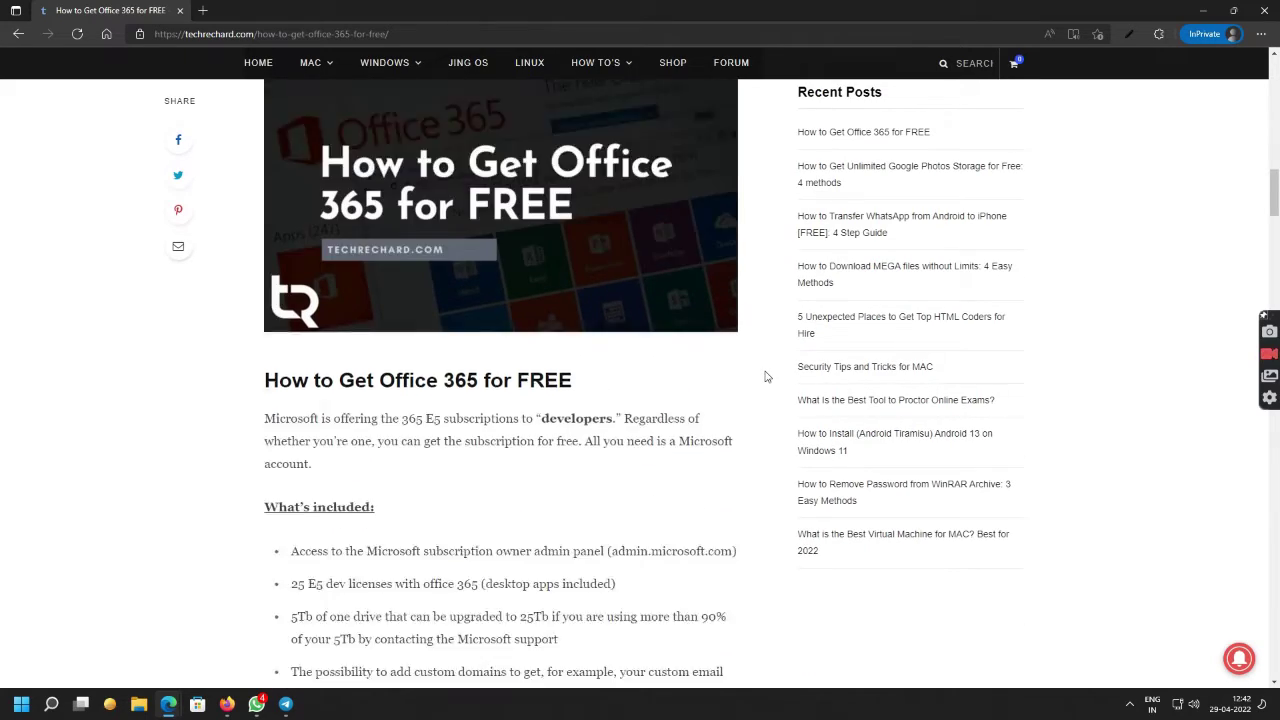
scroll(767, 376, down, 1)
scroll(767, 376, up, 2)
scroll(767, 376, down, 2)
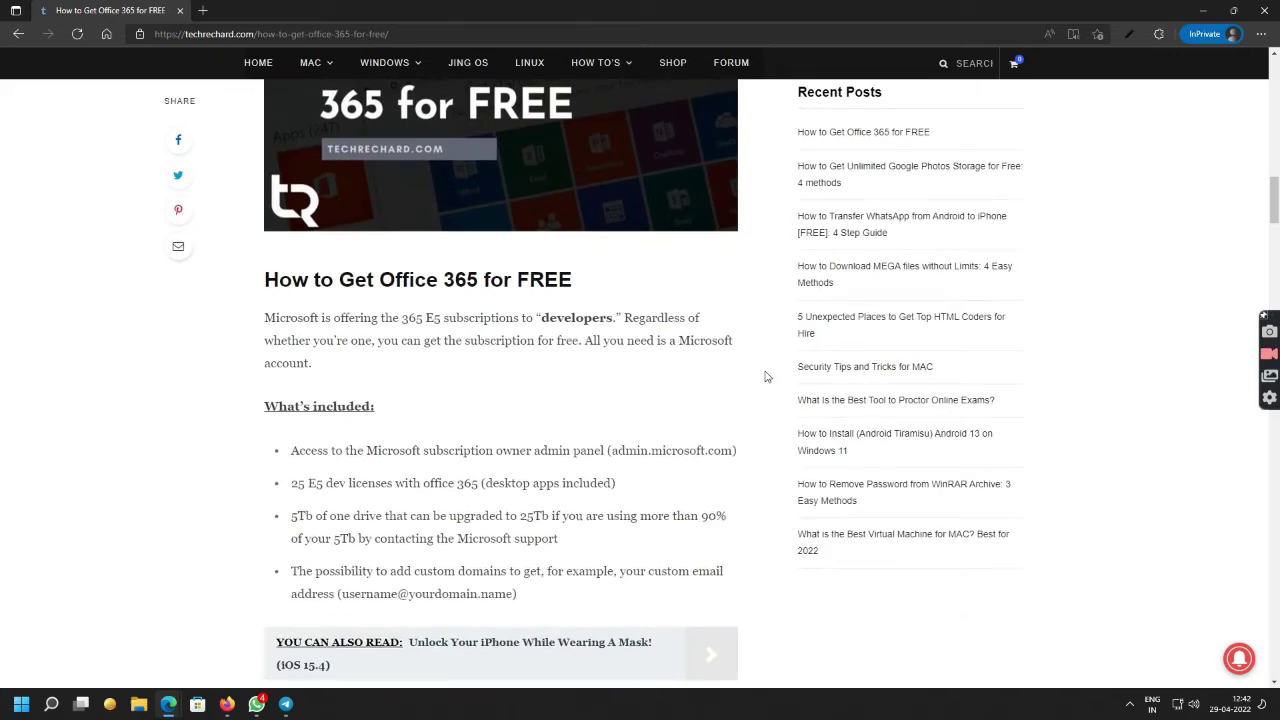
scroll(765, 370, up, 1)
scroll(760, 300, down, 2)
scroll(760, 304, down, 2)
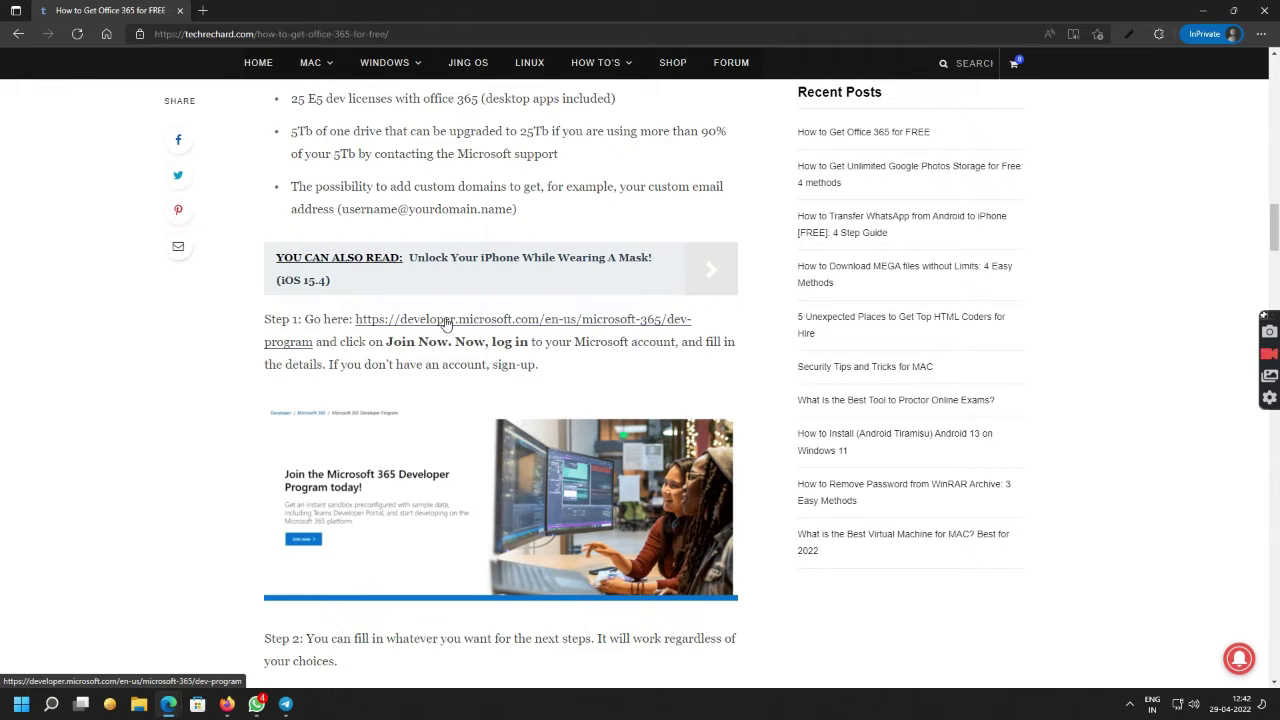
click(466, 322)
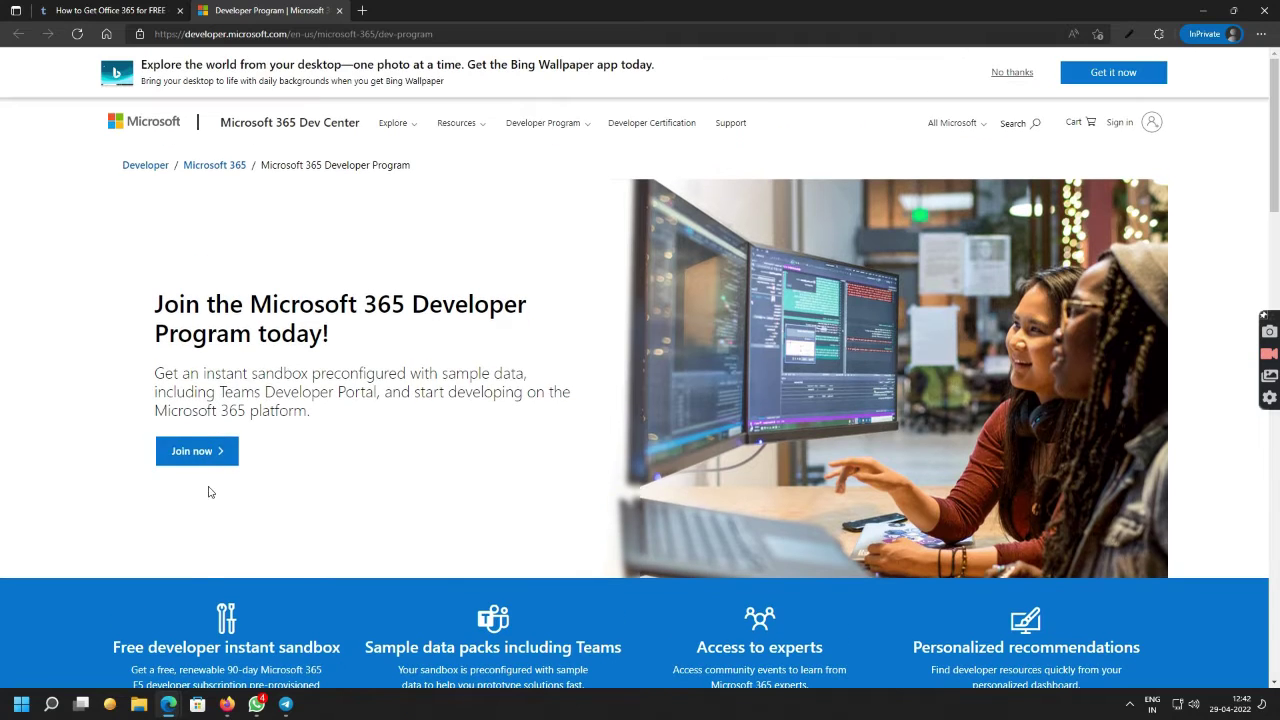
- Start joining the Developer Program and set Country/Region to India
click(195, 451)
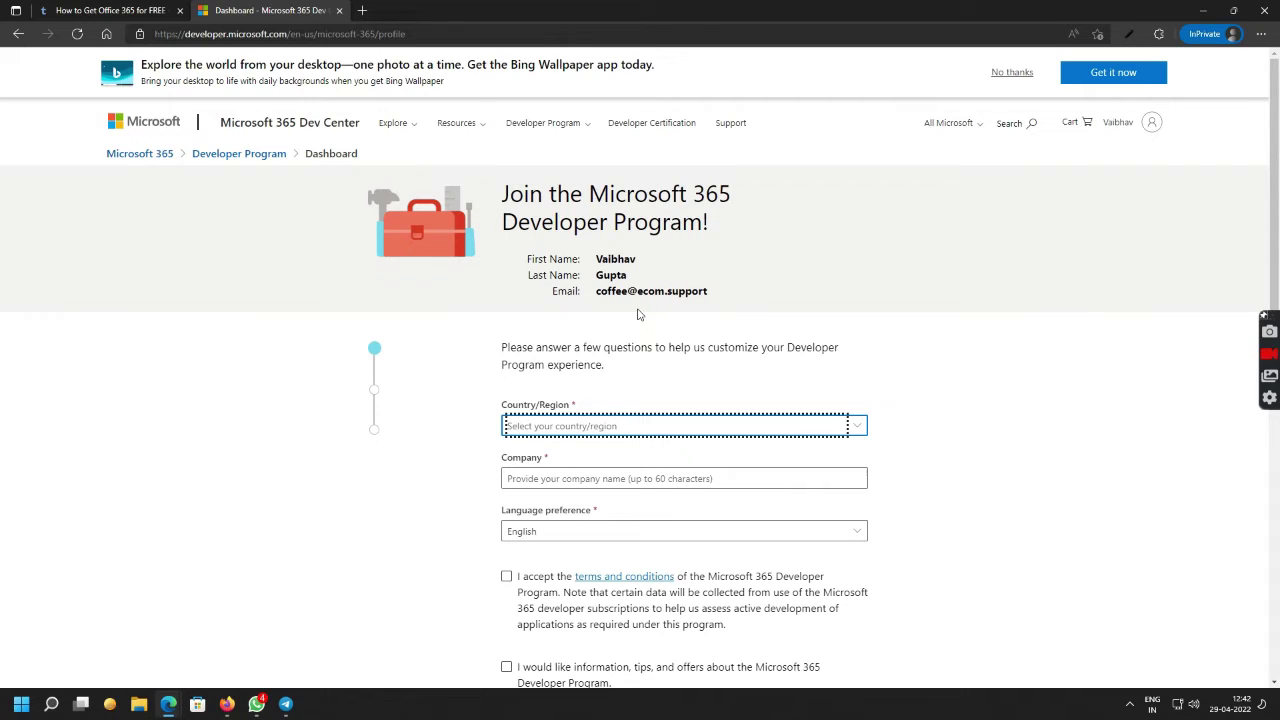
scroll(638, 314, down, 2)
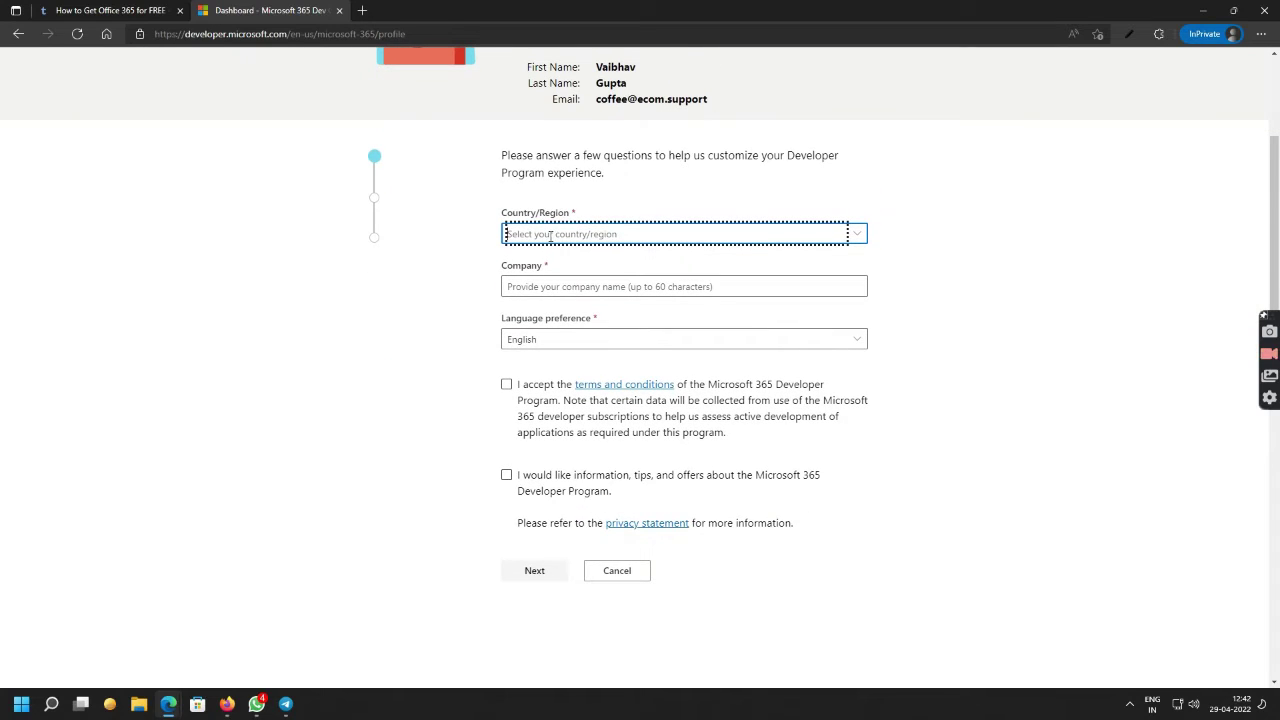
click(549, 236)
scroll(651, 309, down, 2)
scroll(652, 311, down, 10)
scroll(652, 313, down, 8)
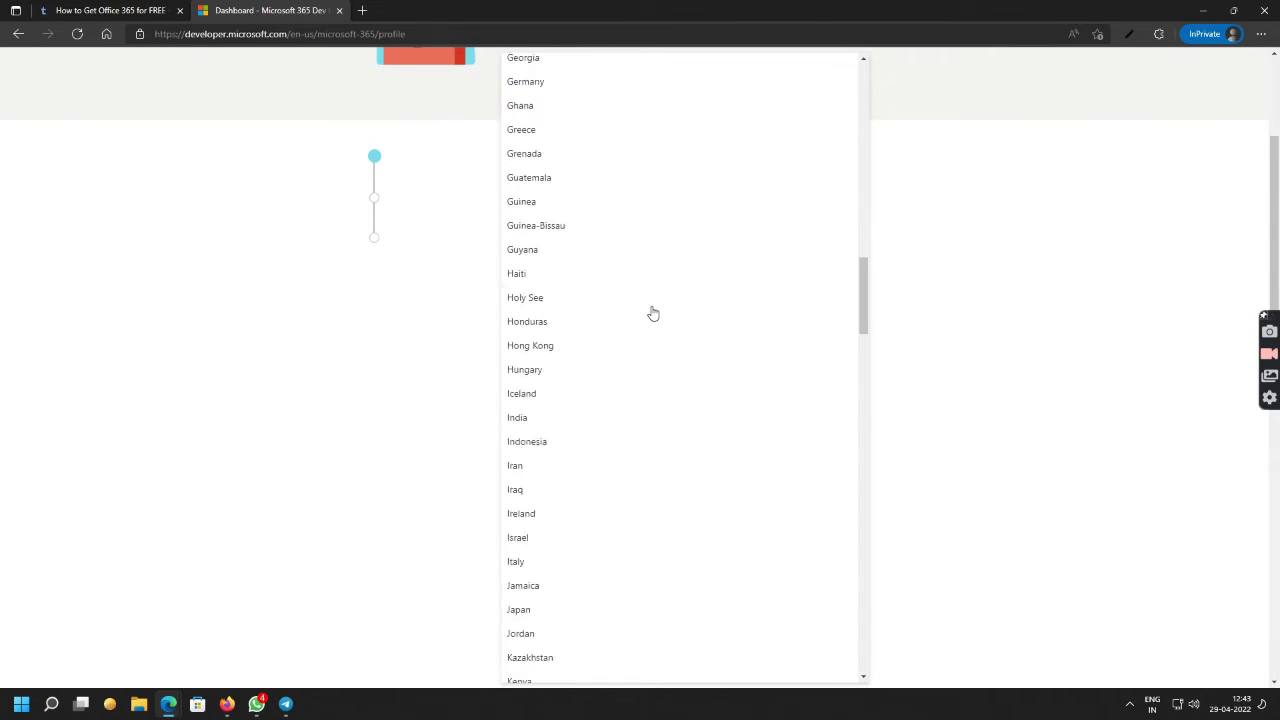
click(586, 405)
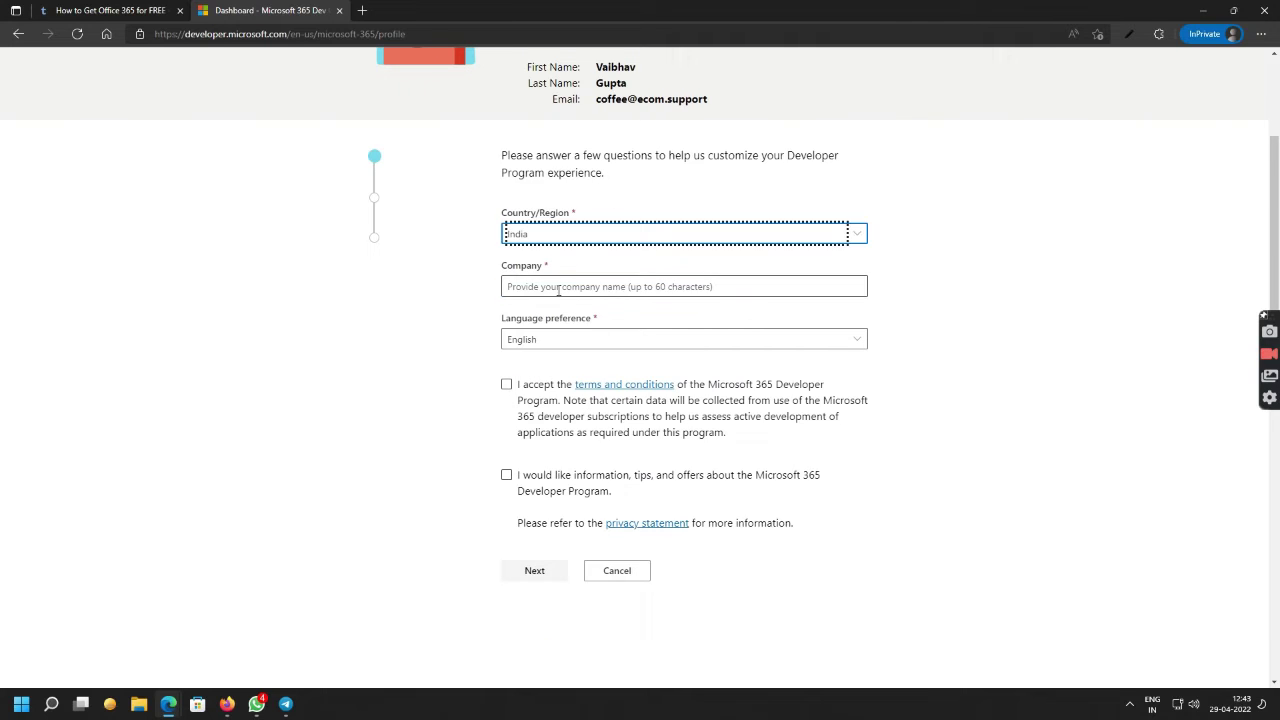
- Enter company TECHRECHARD, keep English, accept the terms, opt into tips, and submit
click(559, 289)
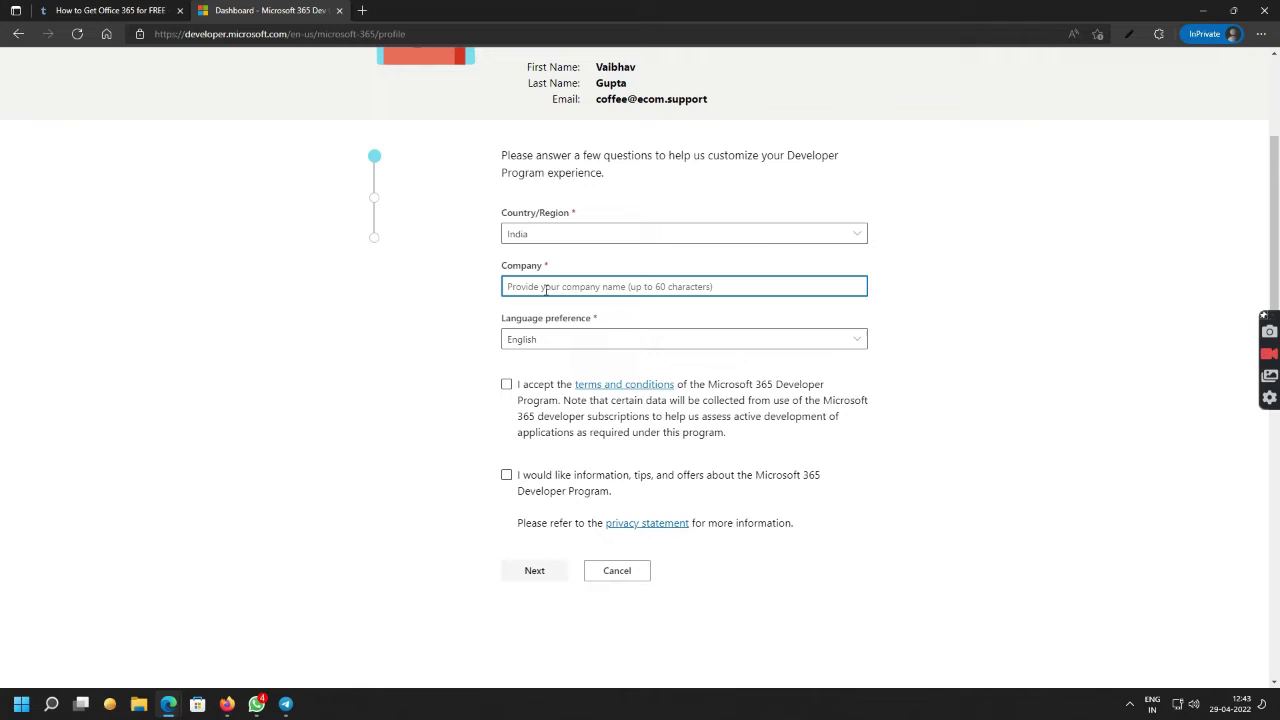
text(BOSS FU)
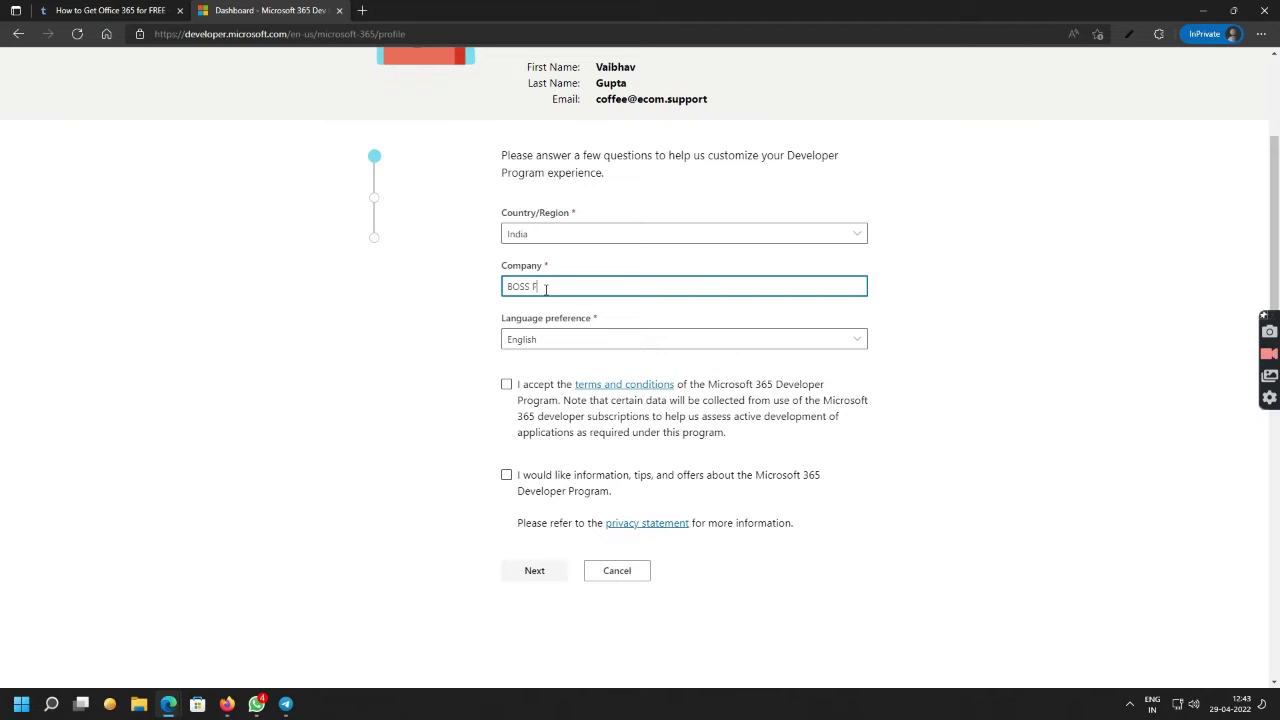
text(NNEL)
key(ctrl+a)
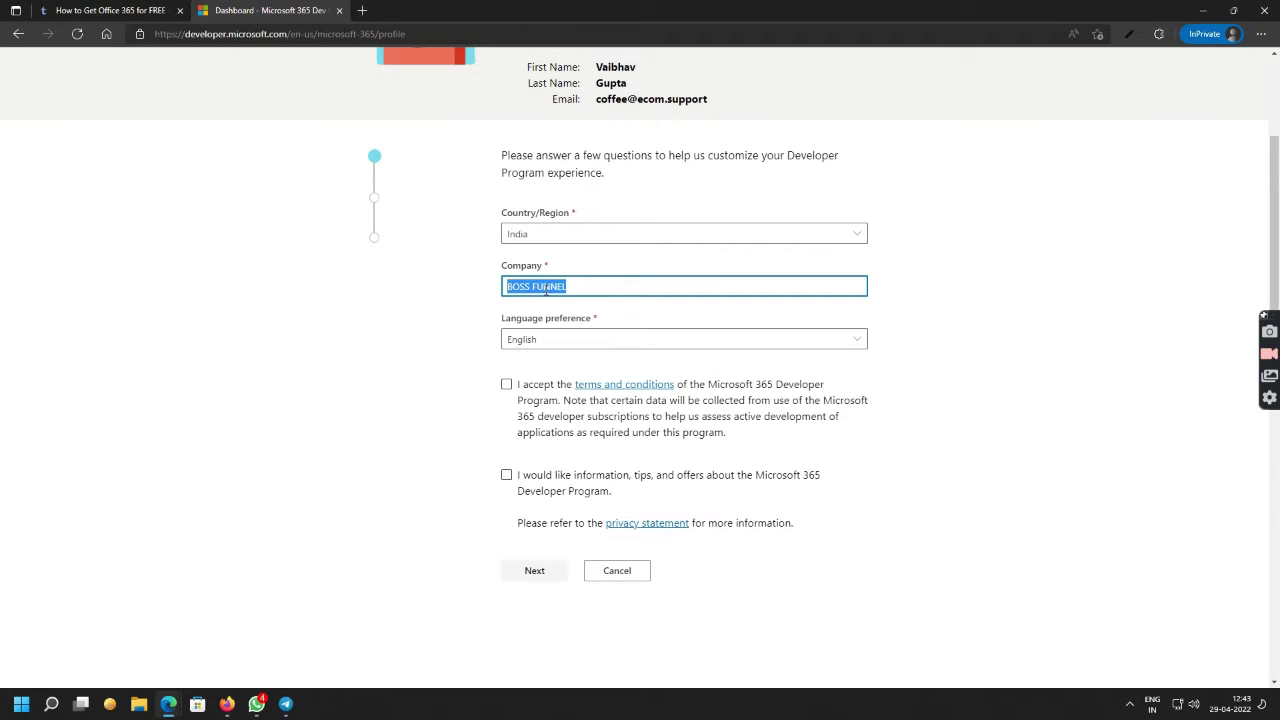
text(TECHRECHARD)
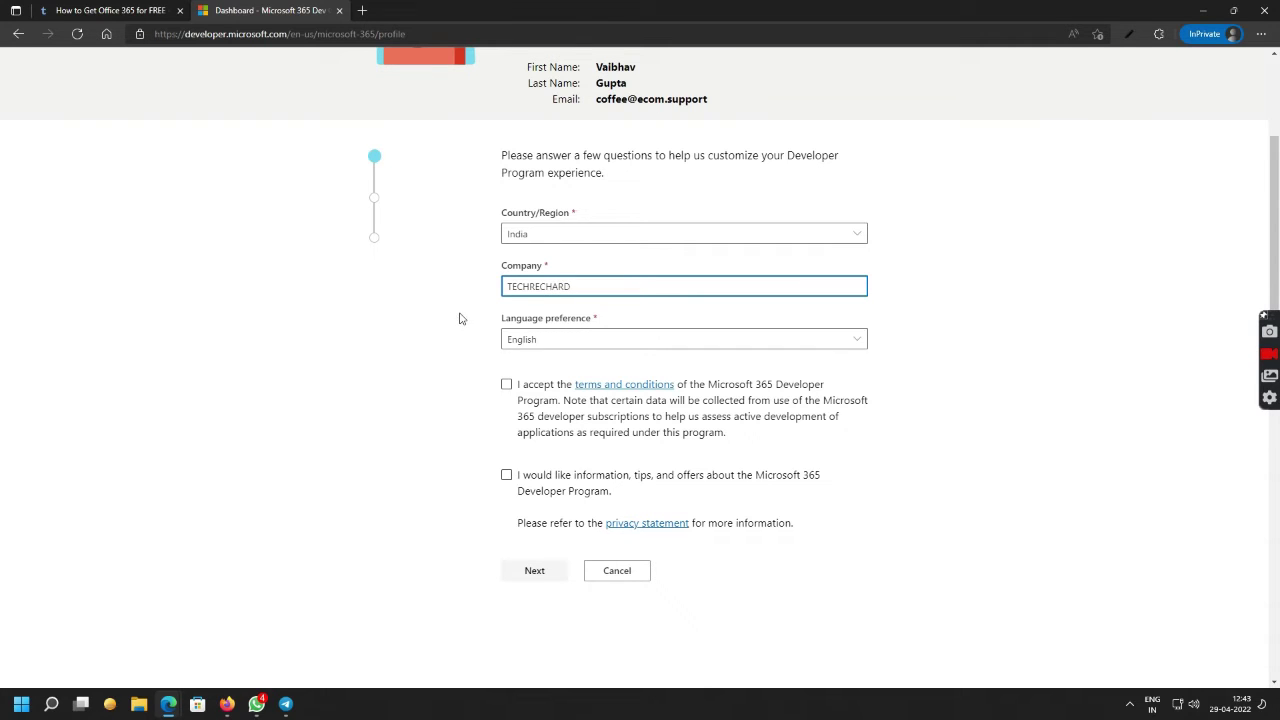
click(539, 343)
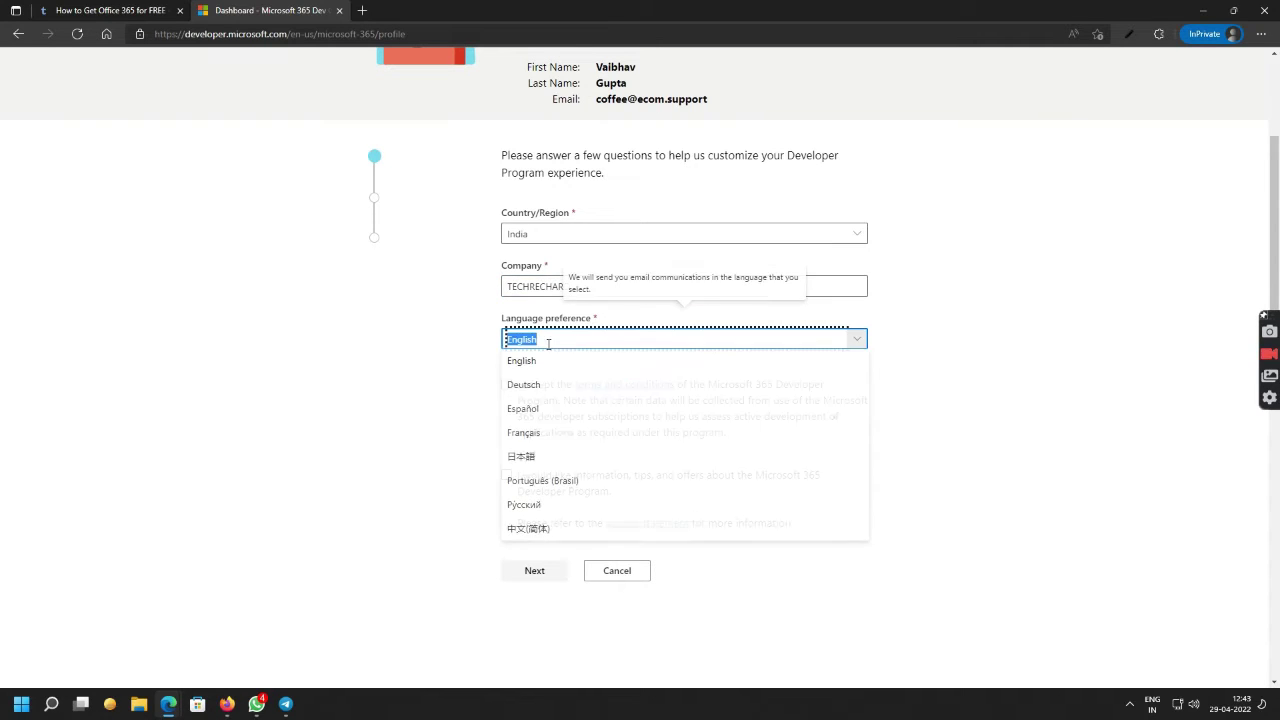
click(485, 349)
click(507, 387)
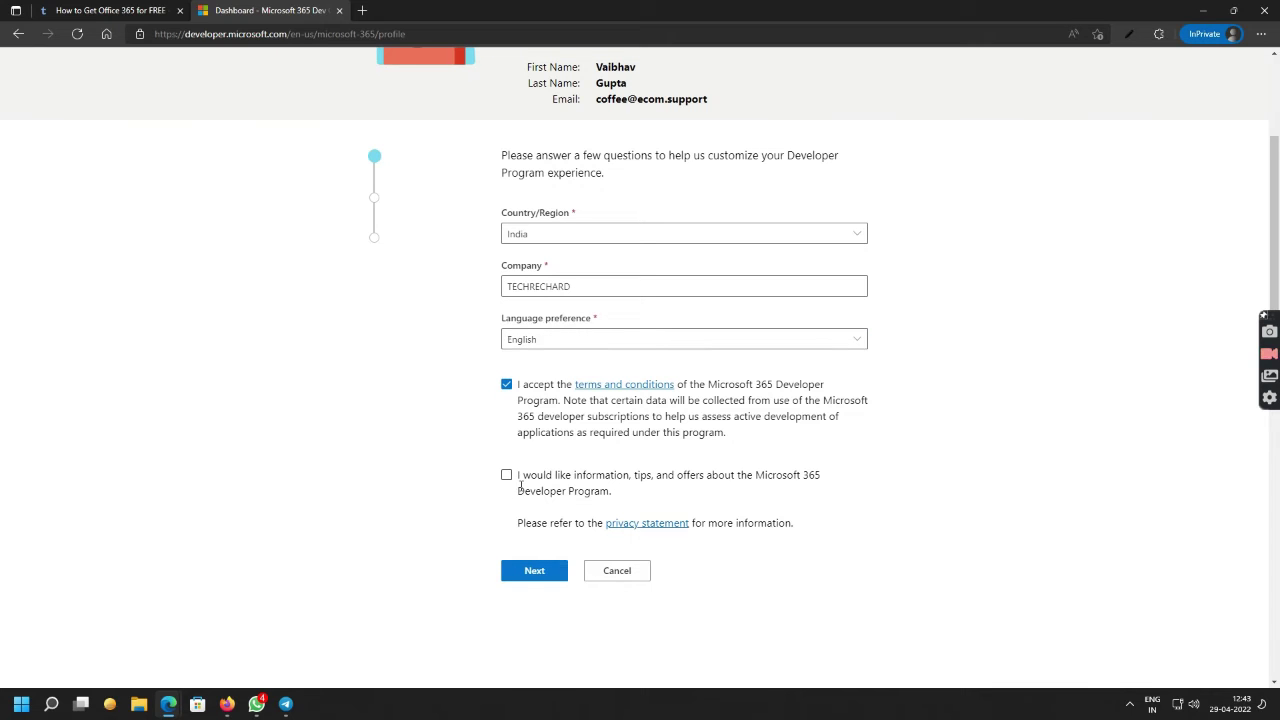
click(506, 477)
click(542, 571)
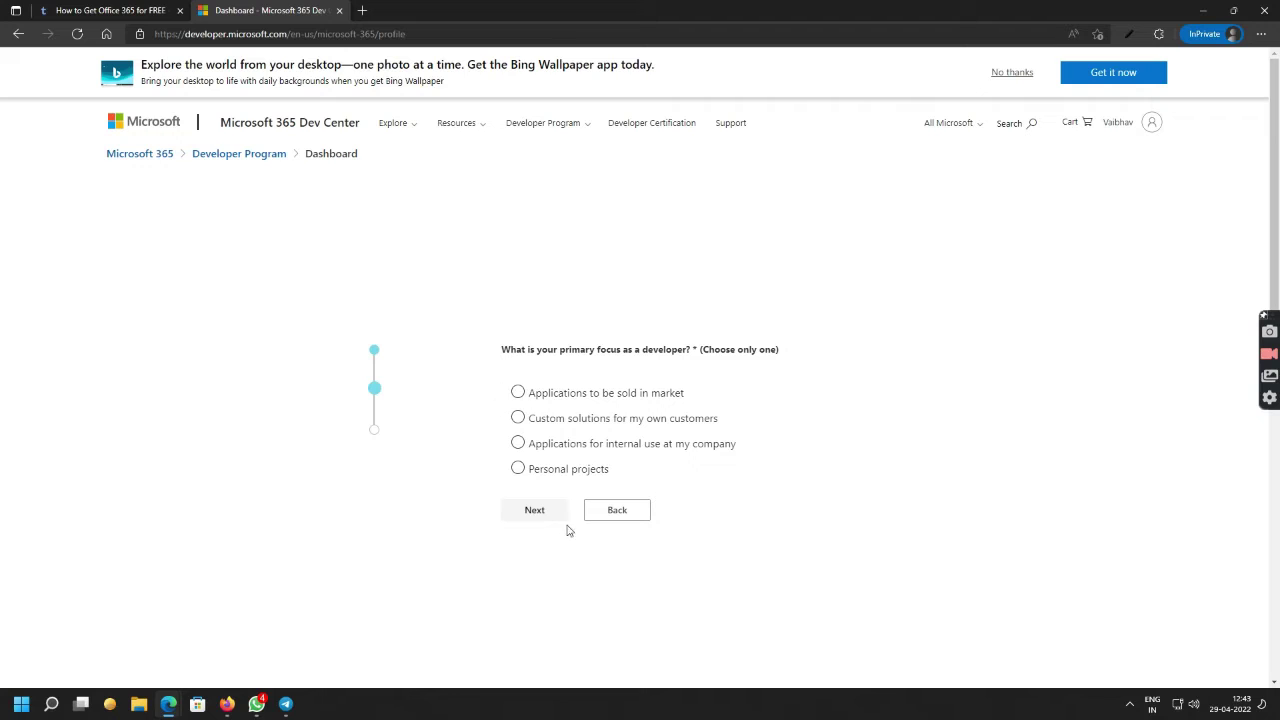
- Choose Personal projects, tick SPFx, Microsoft Graph, Power Platform and the other areas, and save
click(535, 471)
click(555, 508)
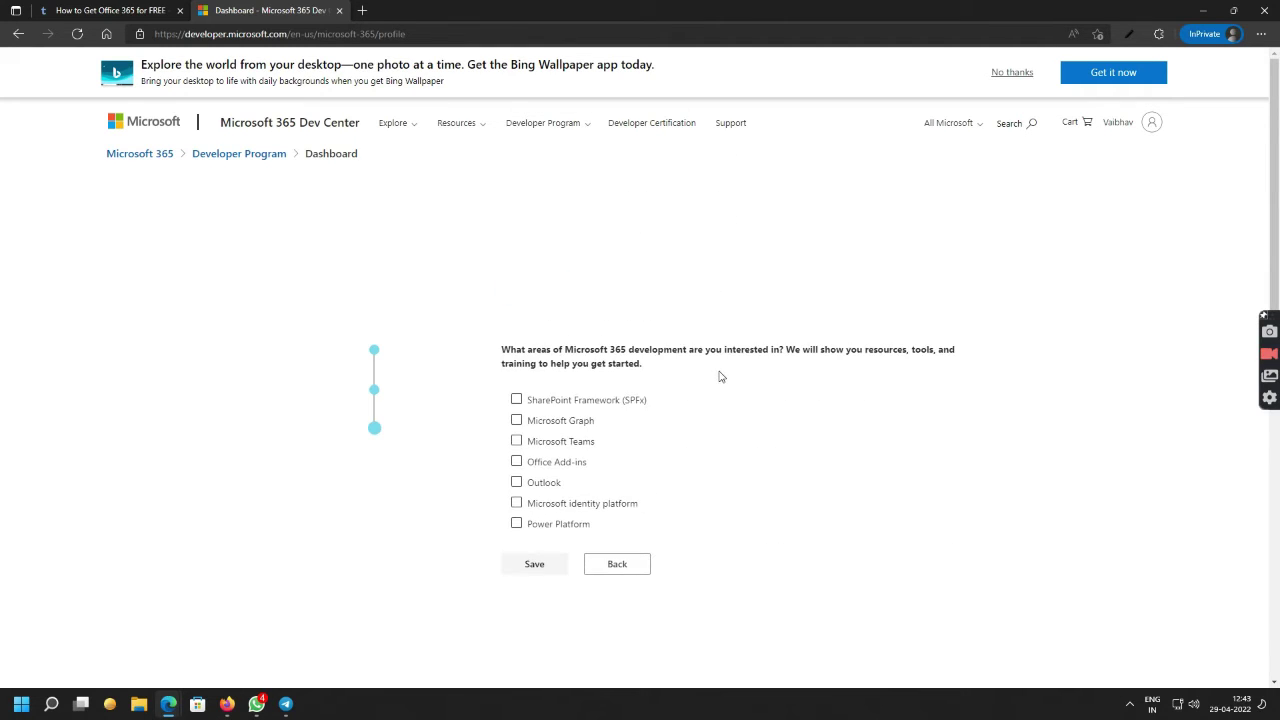
click(574, 400)
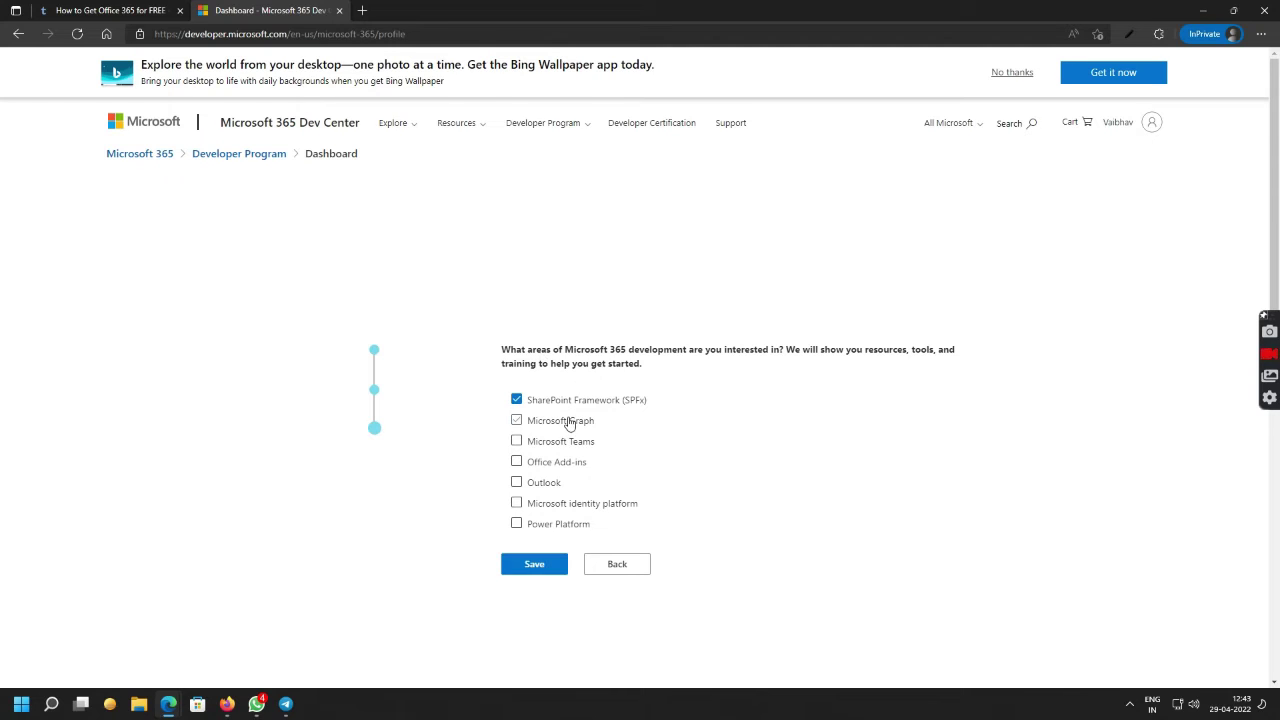
click(560, 442)
click(549, 483)
click(548, 530)
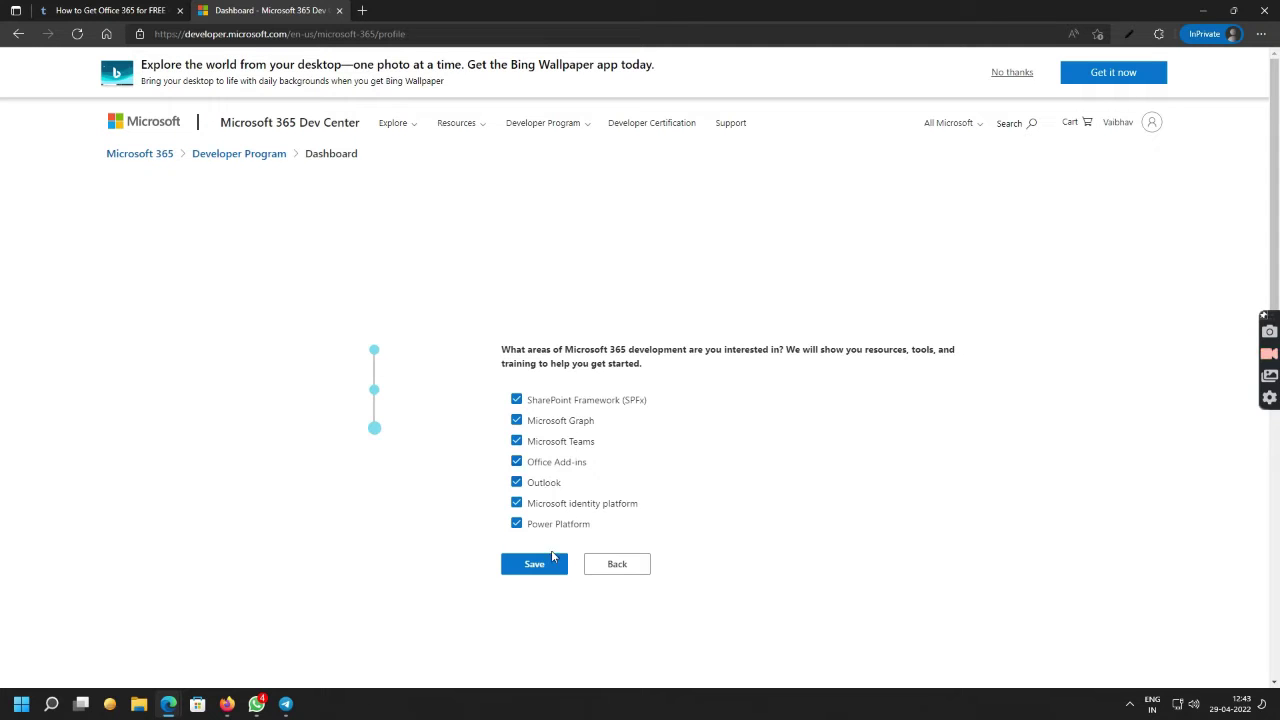
click(532, 570)
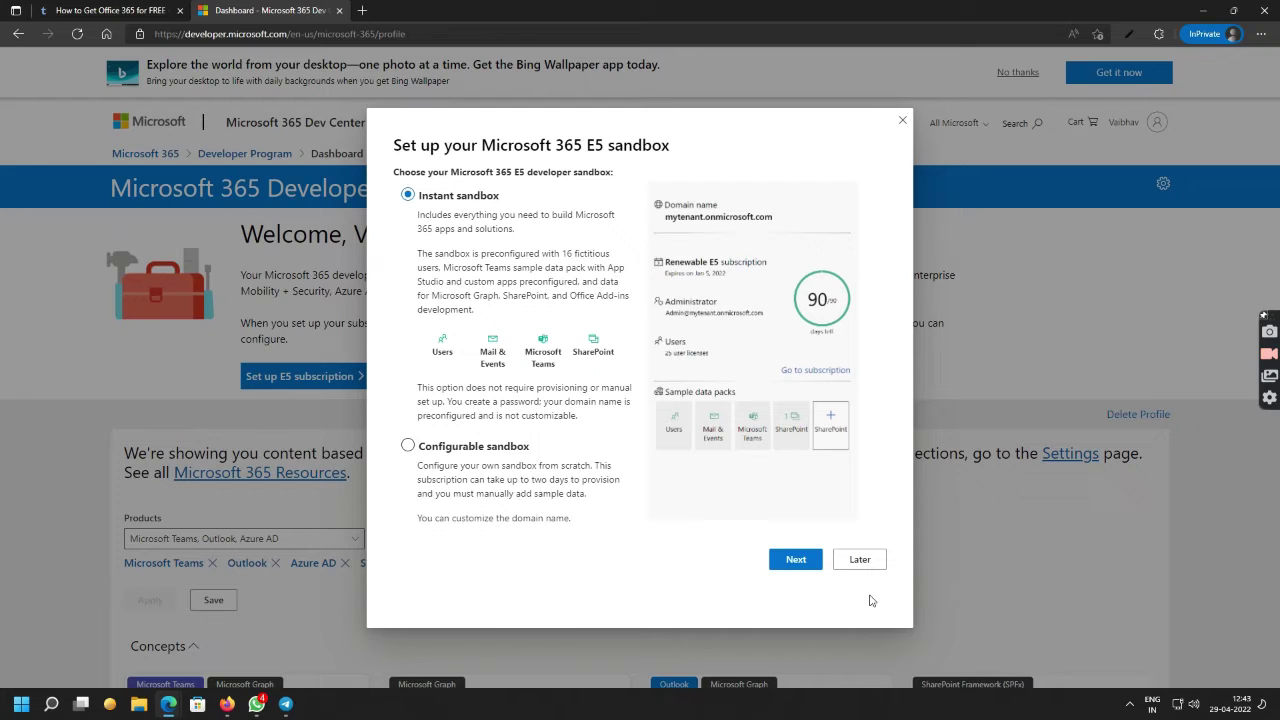
- Choose the instant sandbox and review the data center region options
click(772, 562)
click(660, 186)
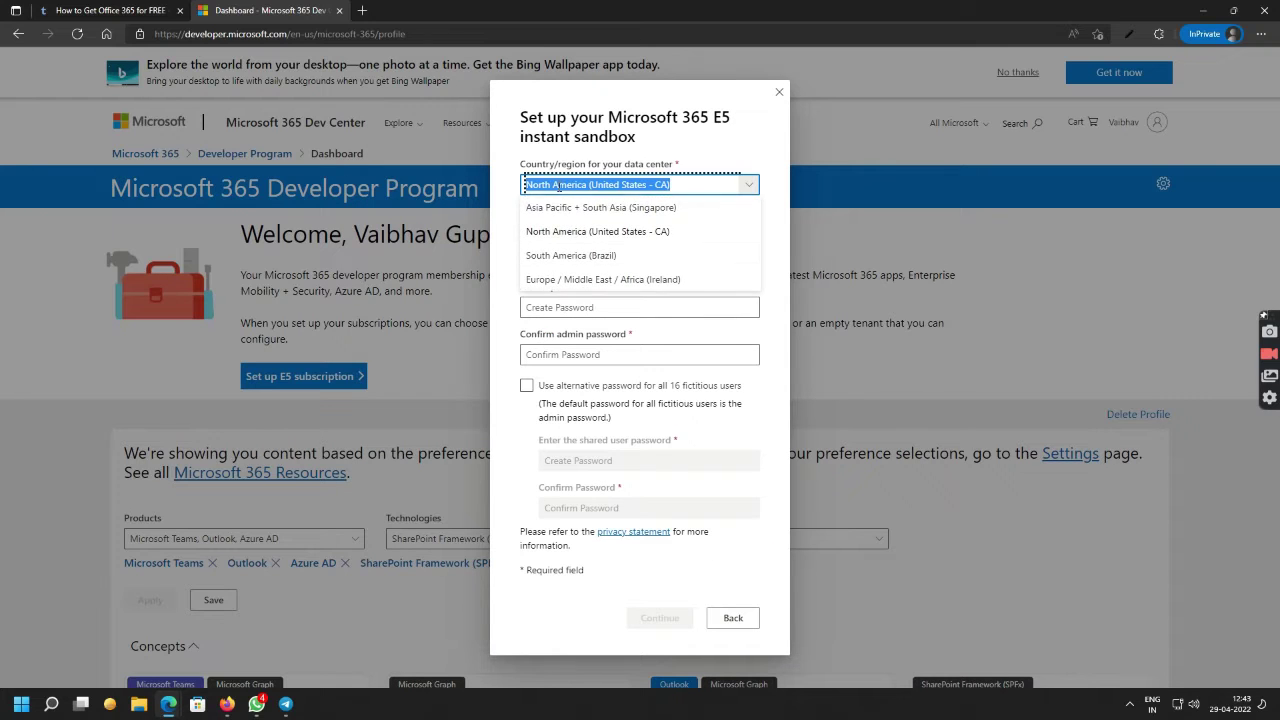
click(503, 261)
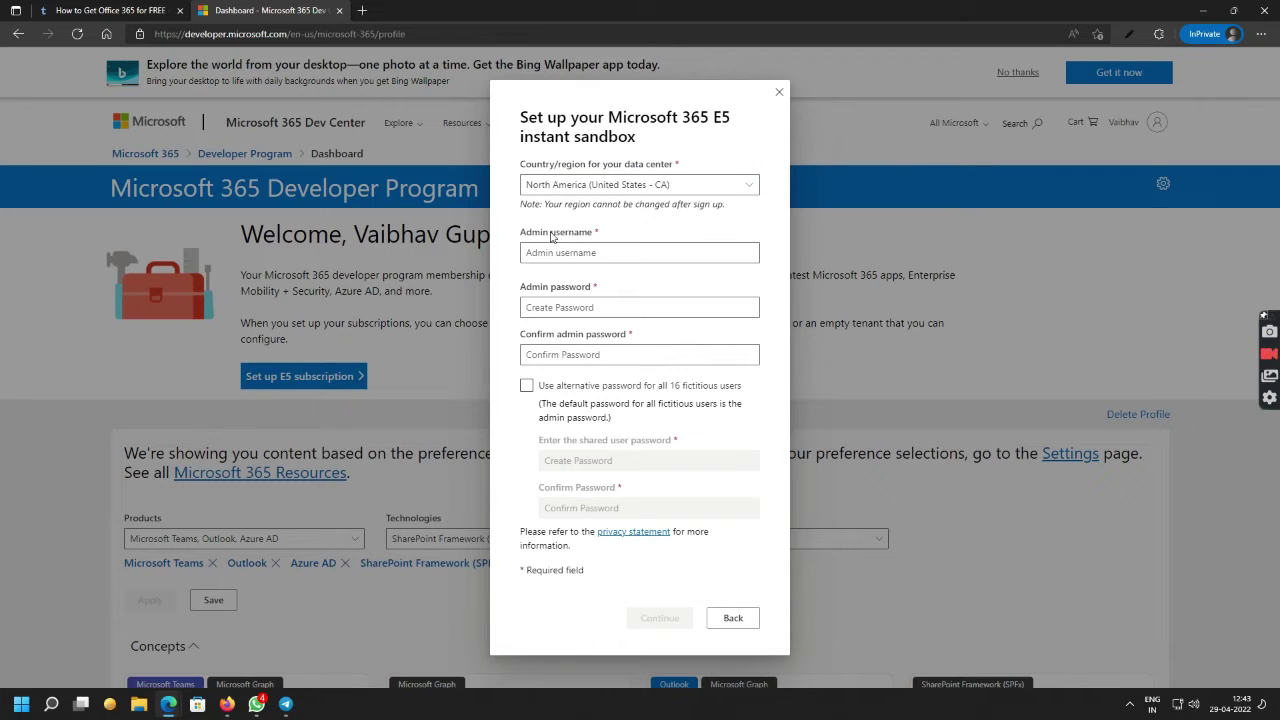
drag(551, 233, 594, 236)
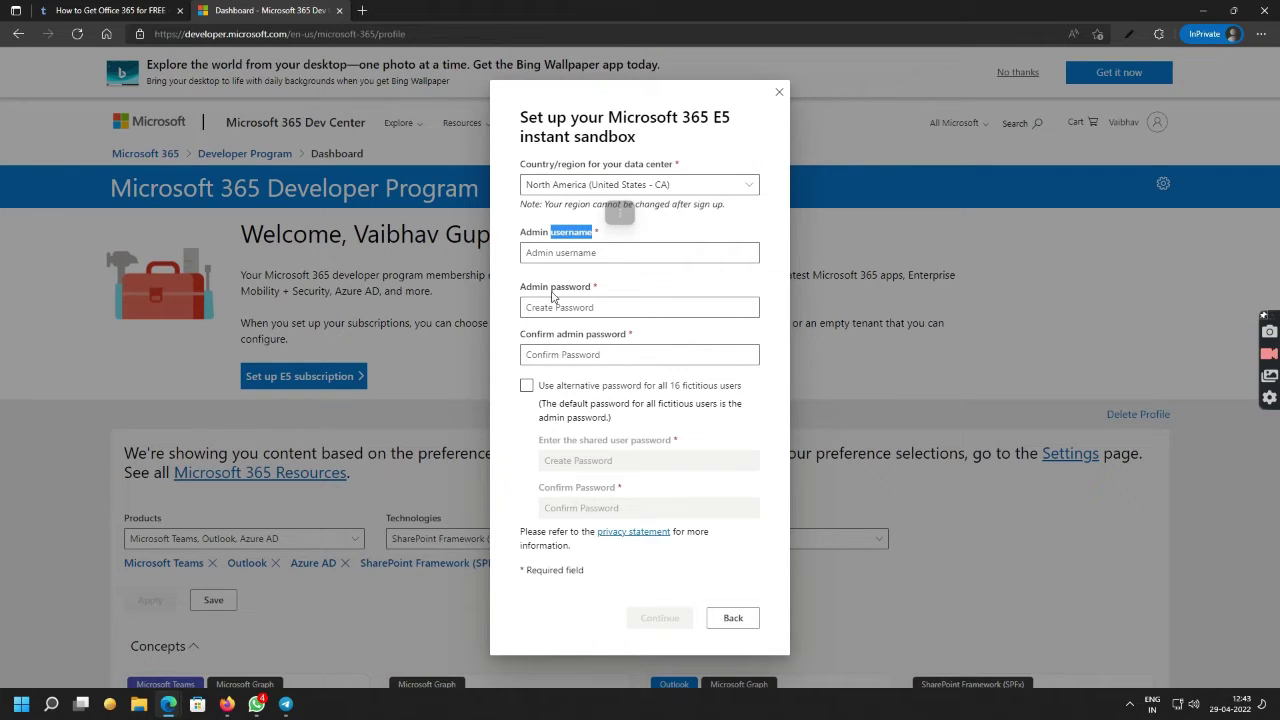
drag(551, 288, 593, 289)
- Enter admin username 'vata', the password and its confirmation, and continue
click(561, 256)
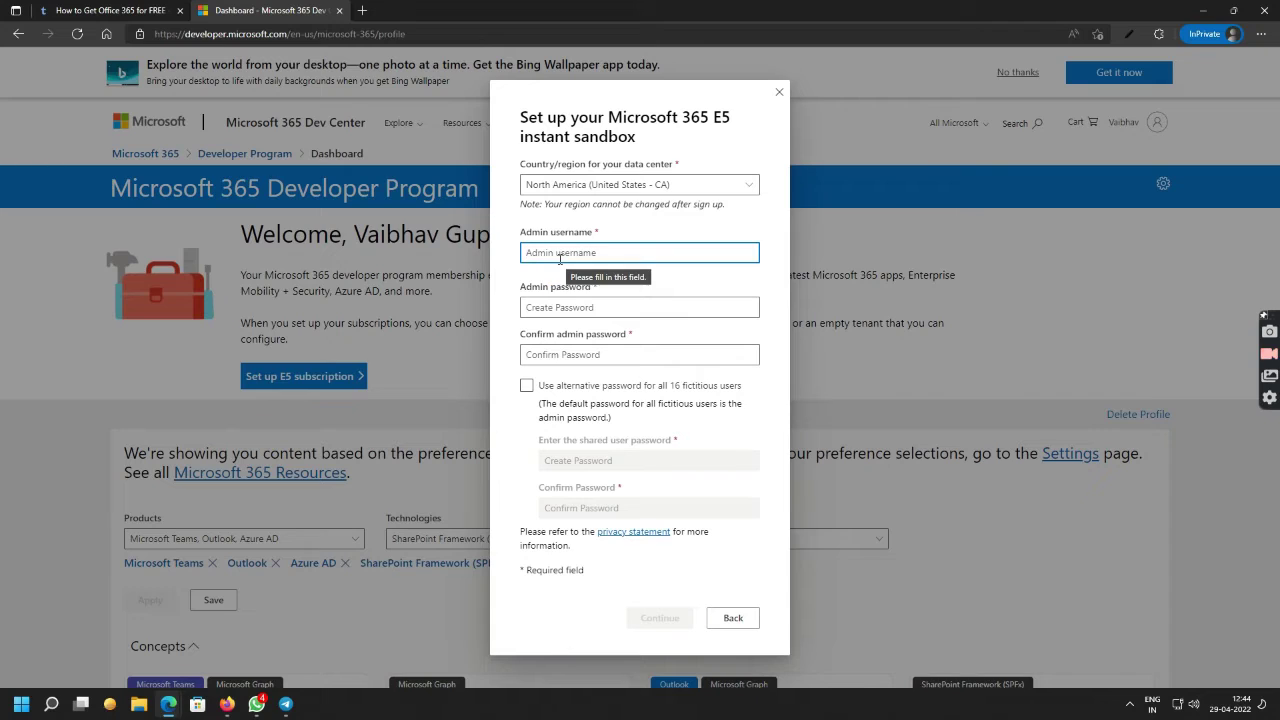
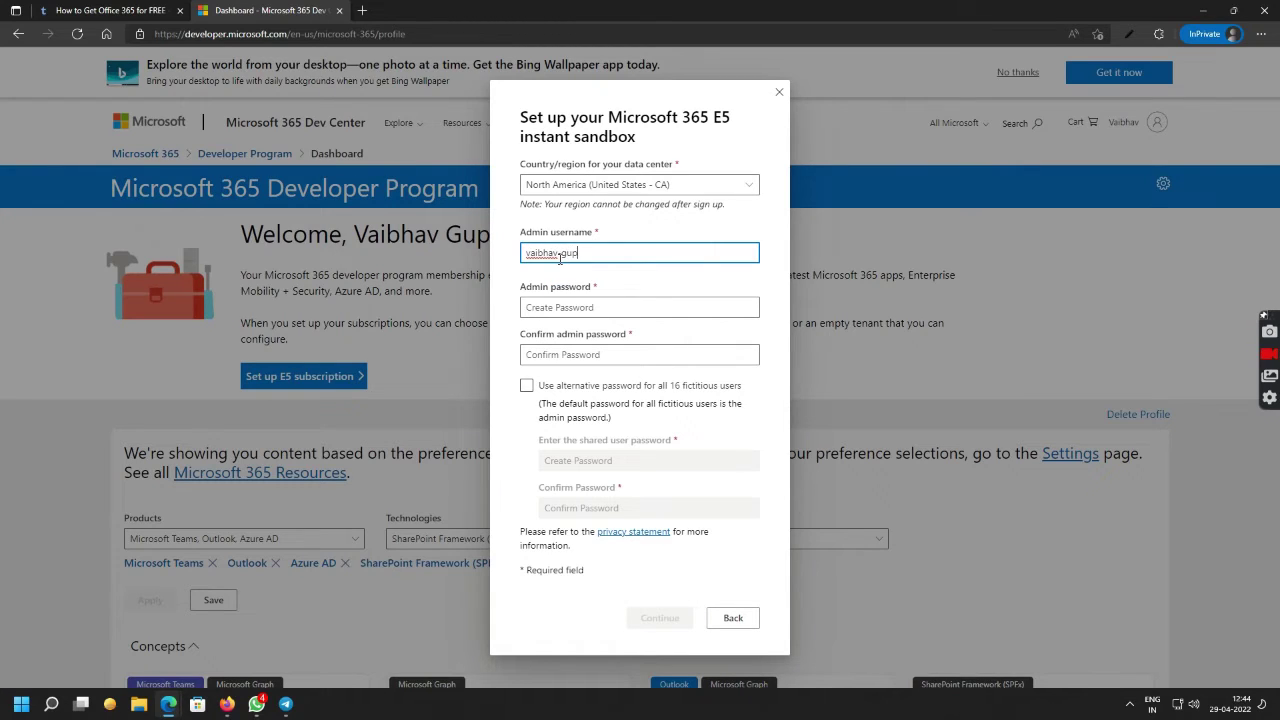
key(Tab)
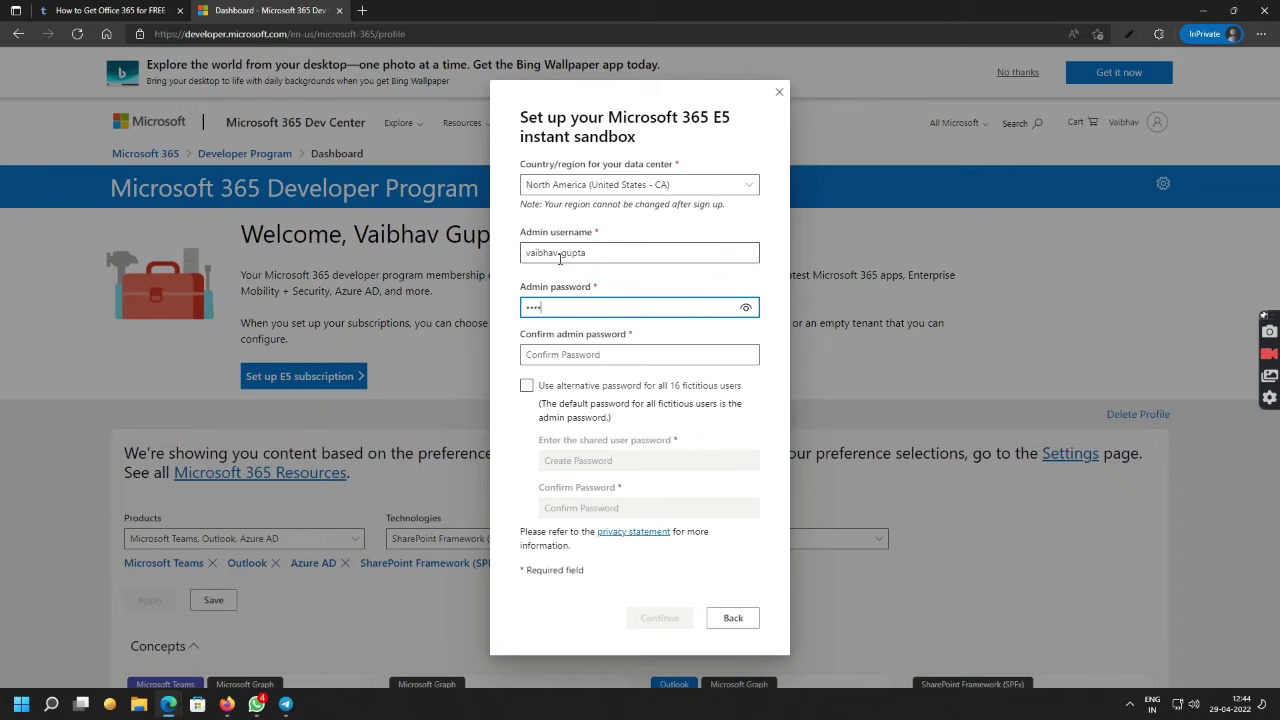
key(Tab)
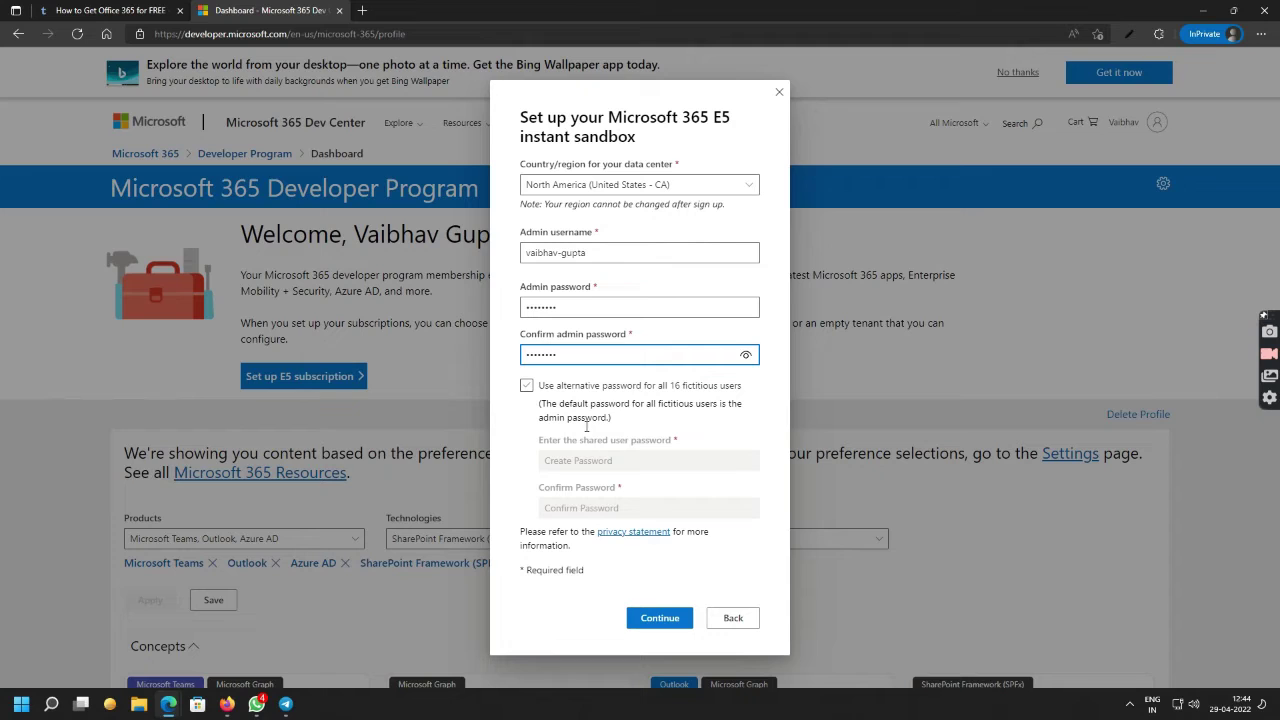
click(659, 618)
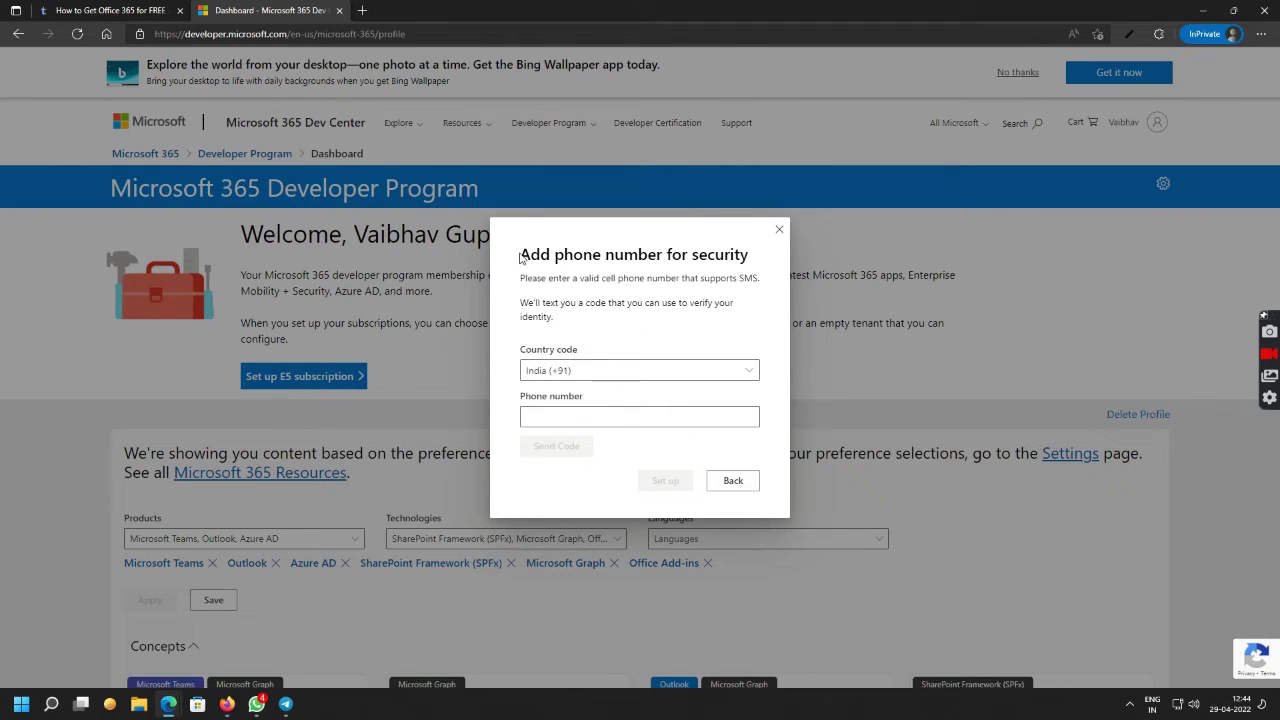
drag(531, 258, 770, 245)
click(553, 248)
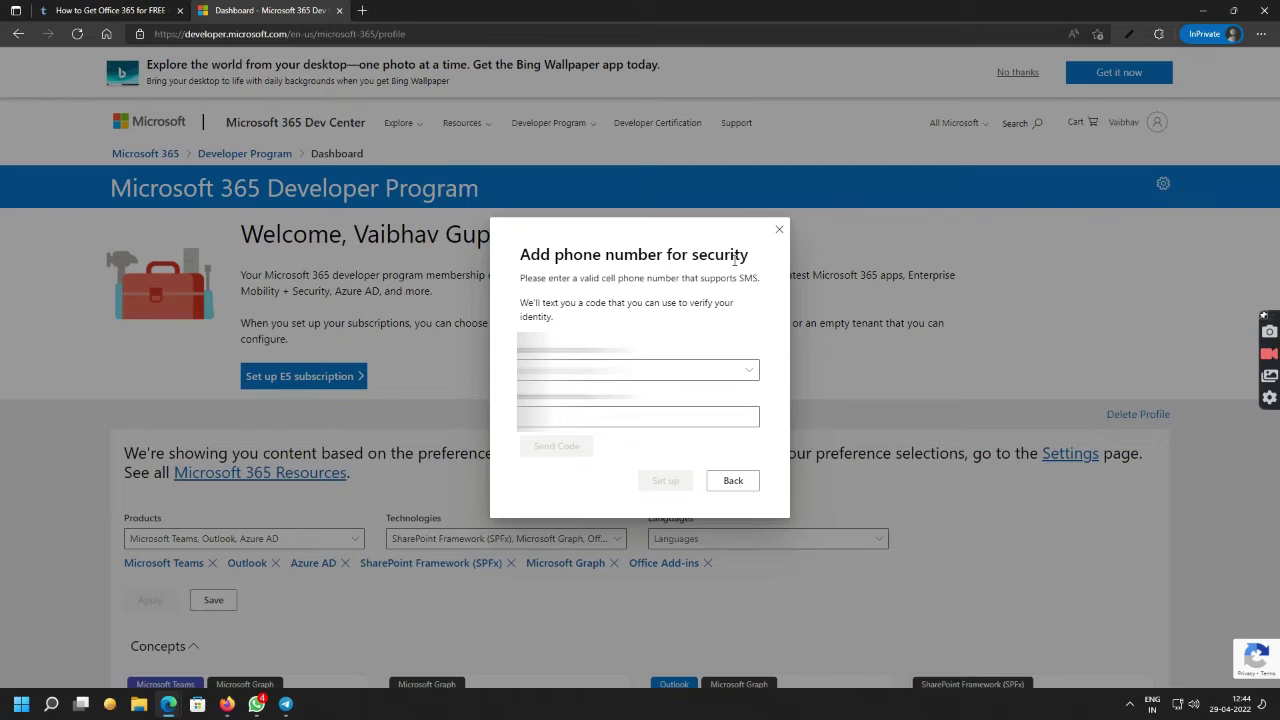
click(550, 418)
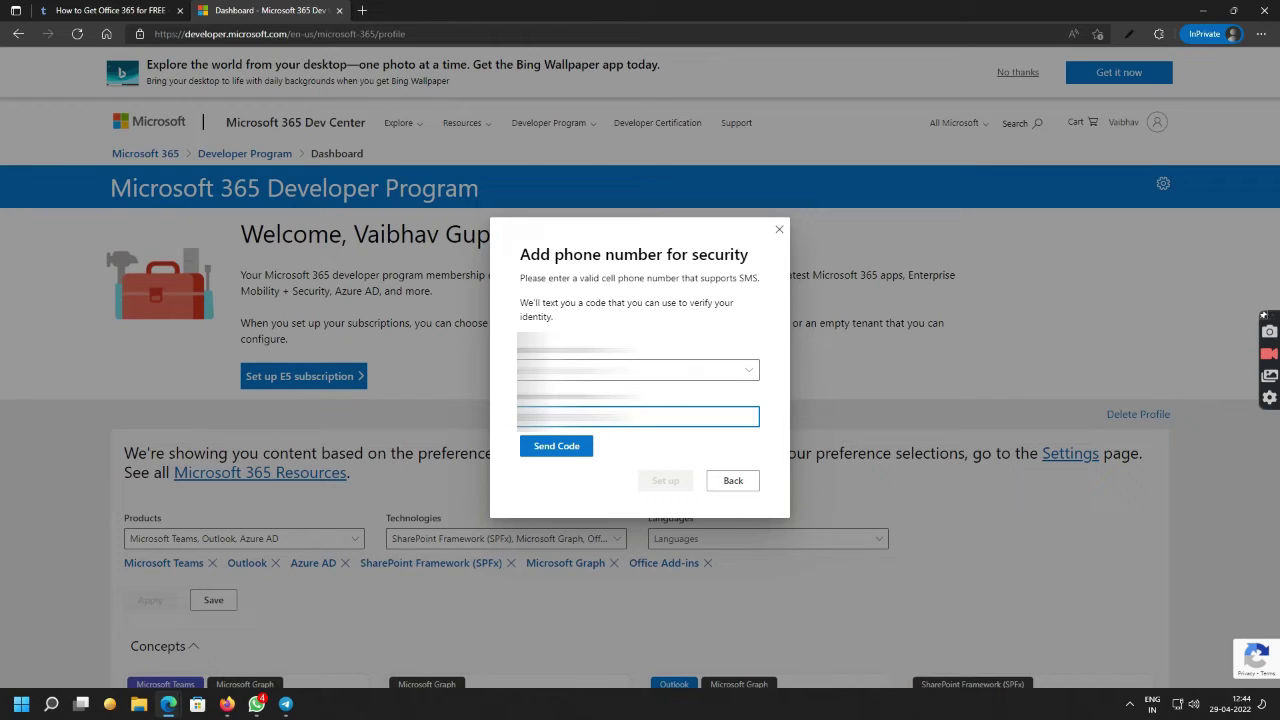
click(556, 446)
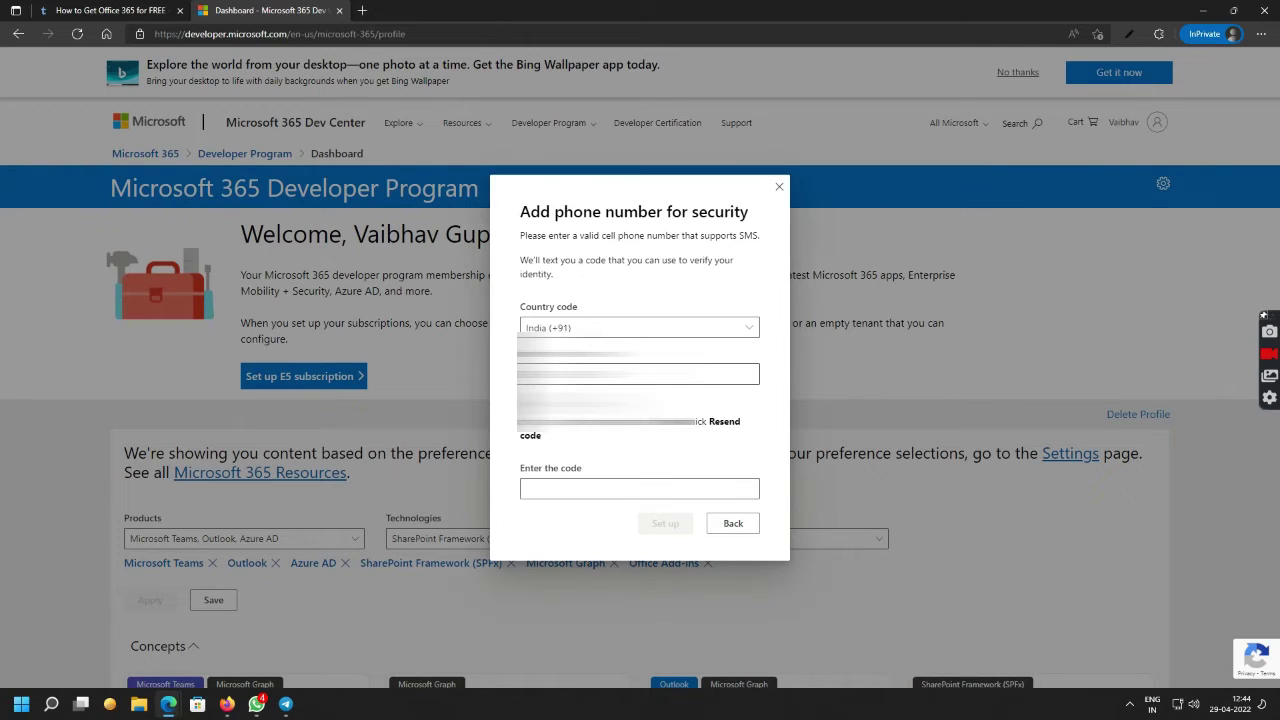
click(603, 490)
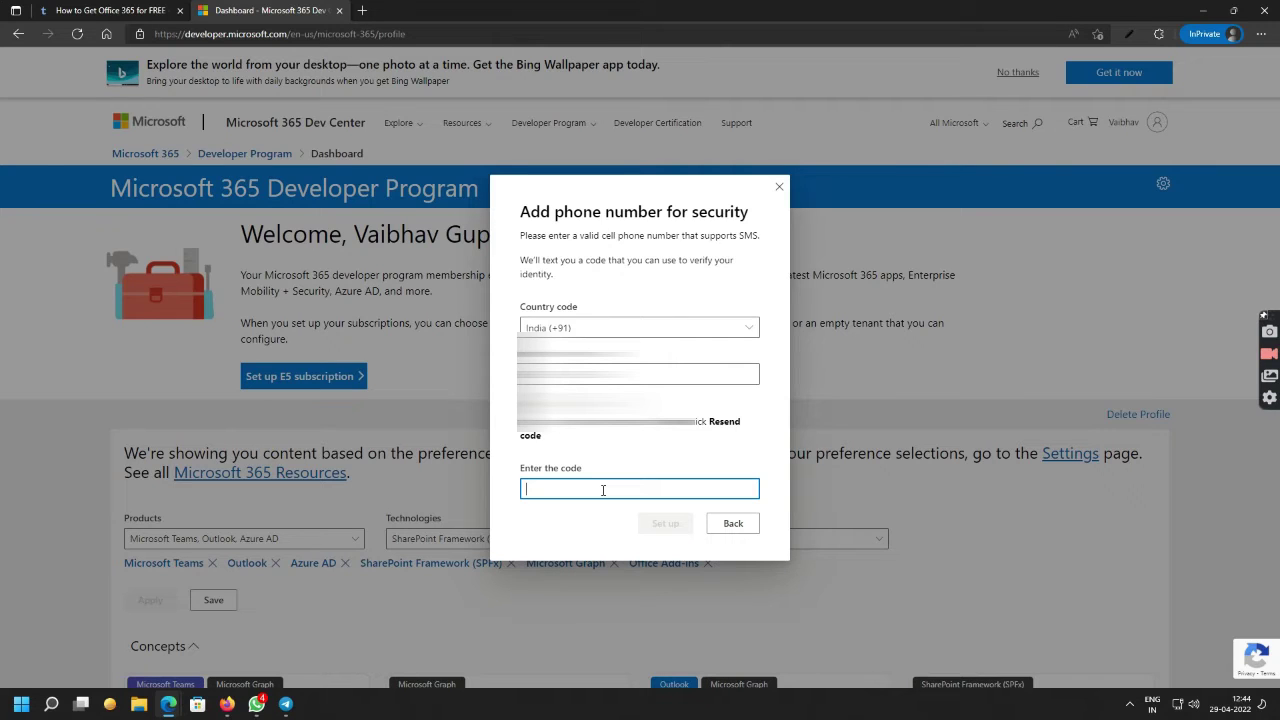
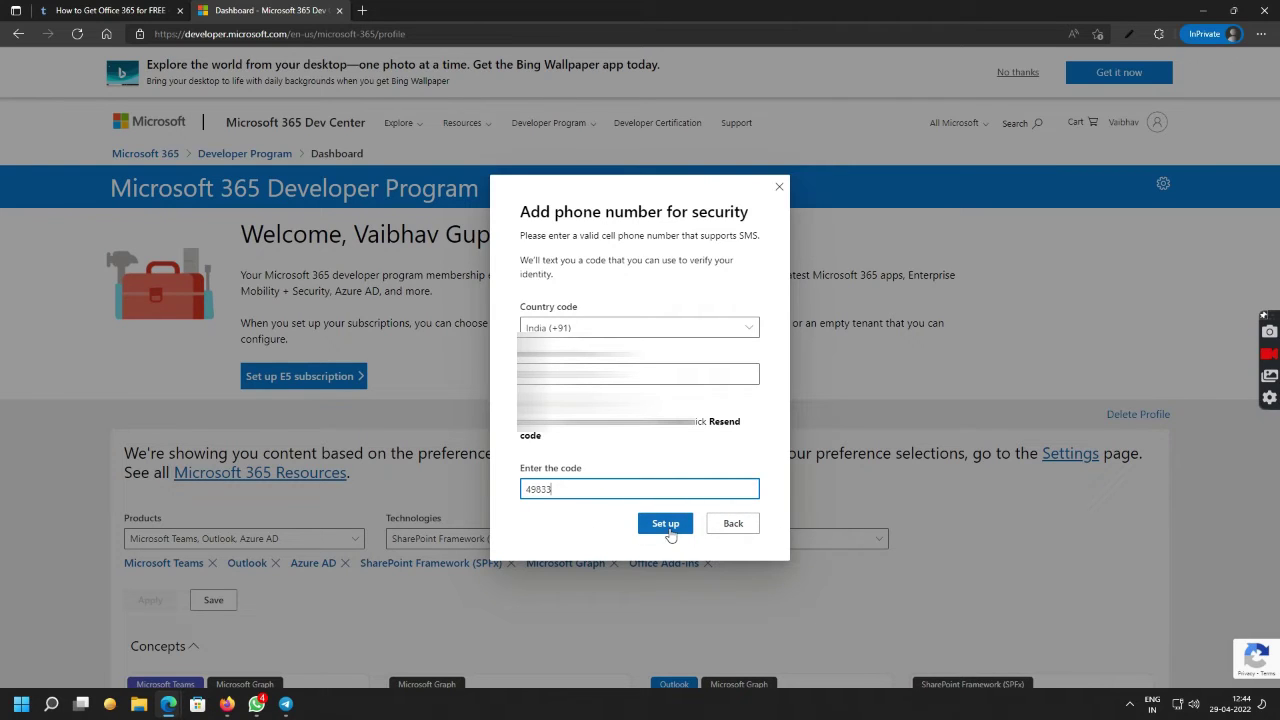
click(667, 526)
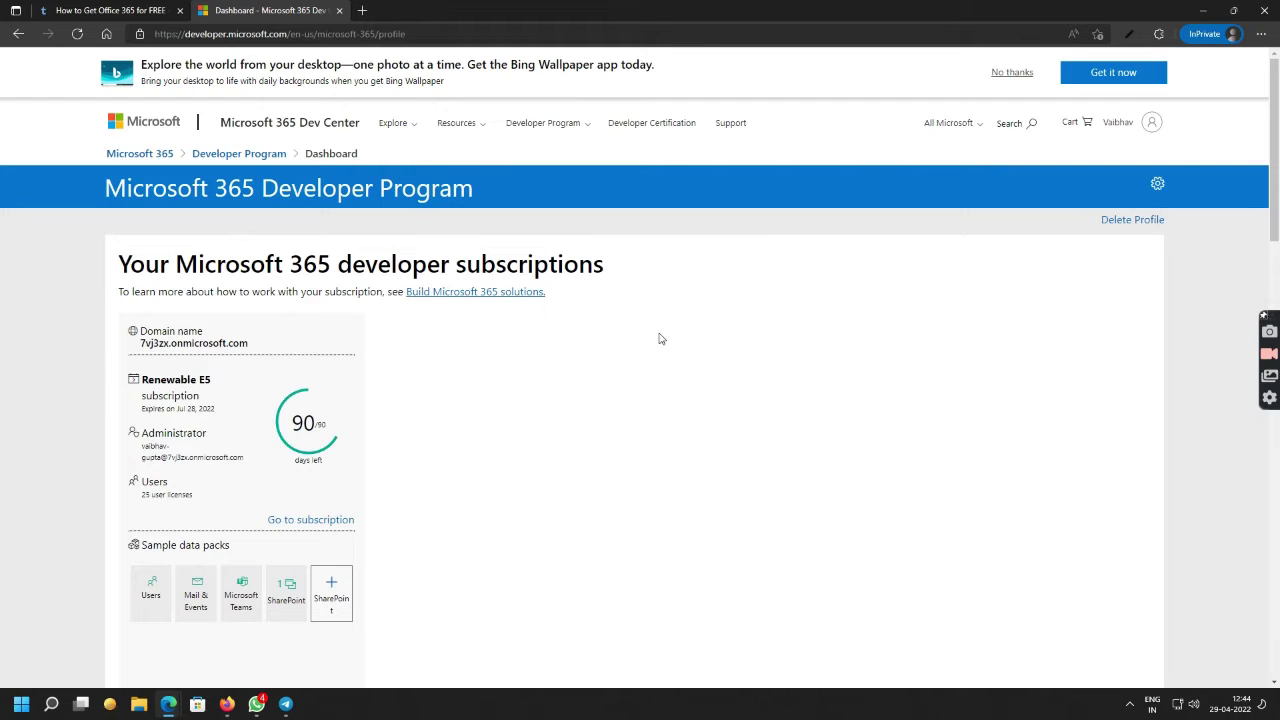
- Scroll the developer dashboard to the E5 subscription card and go to the subscription
scroll(664, 337, down, 2)
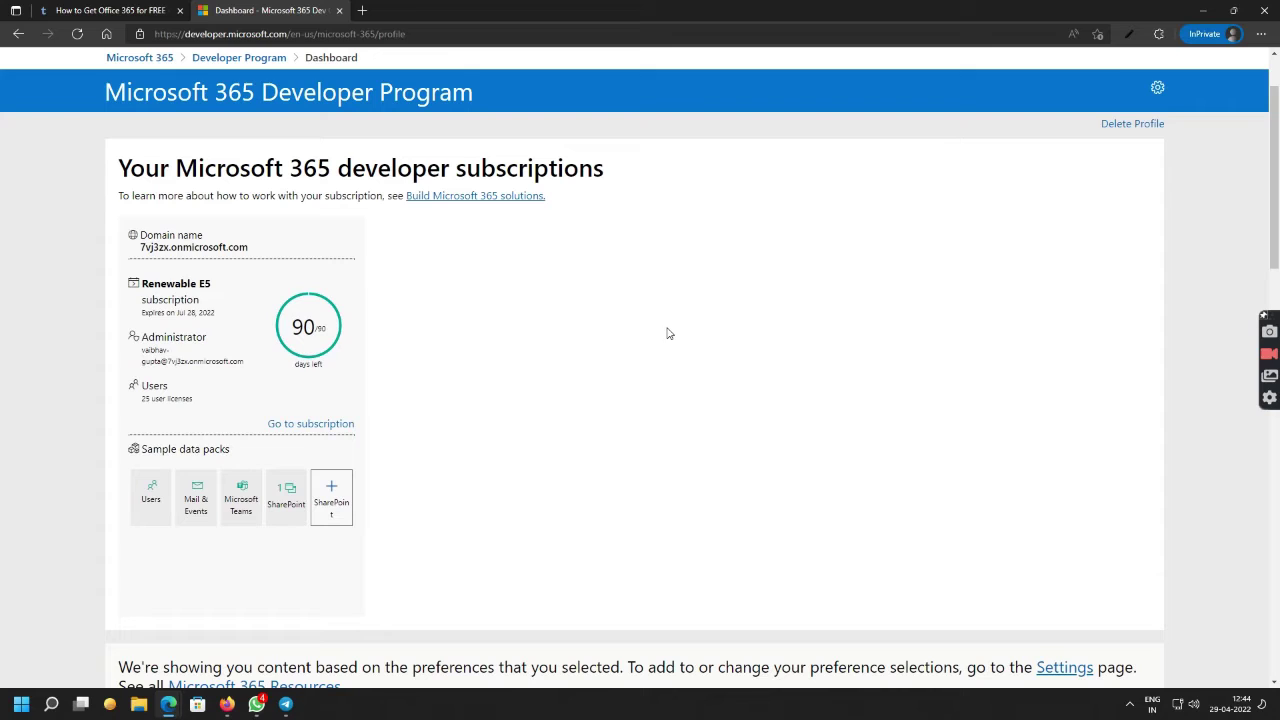
drag(177, 167, 330, 175)
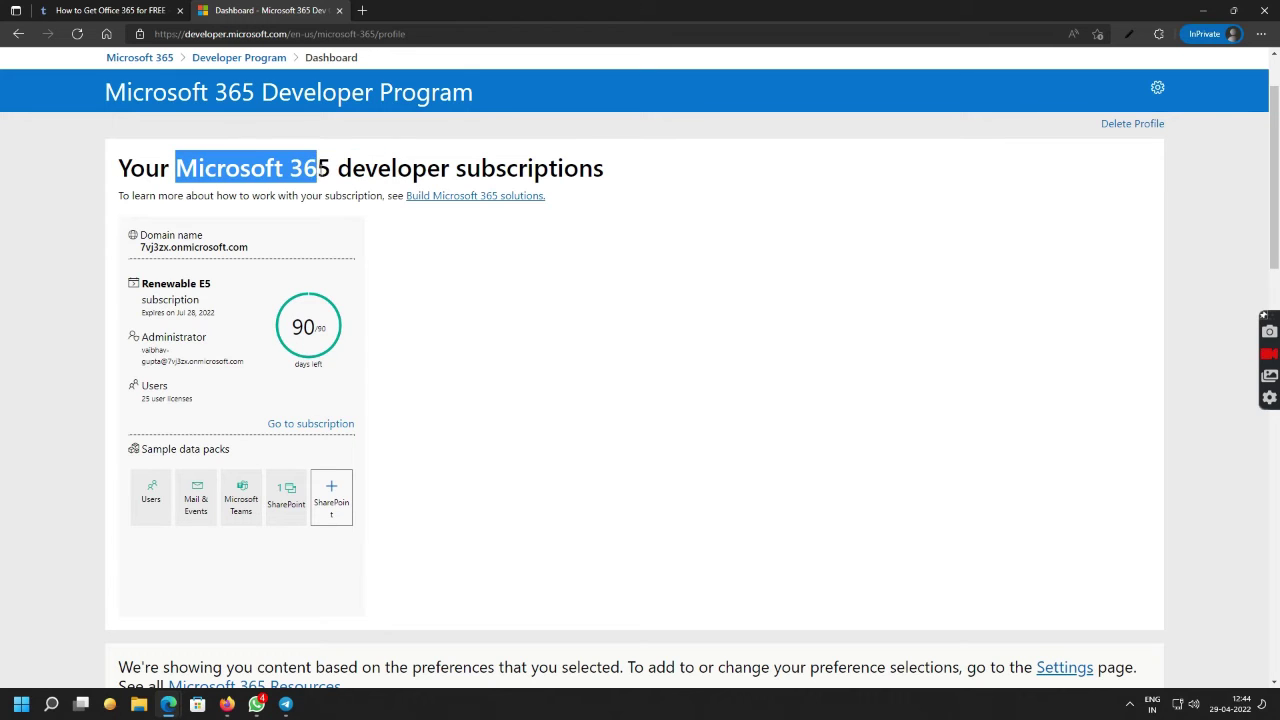
click(389, 383)
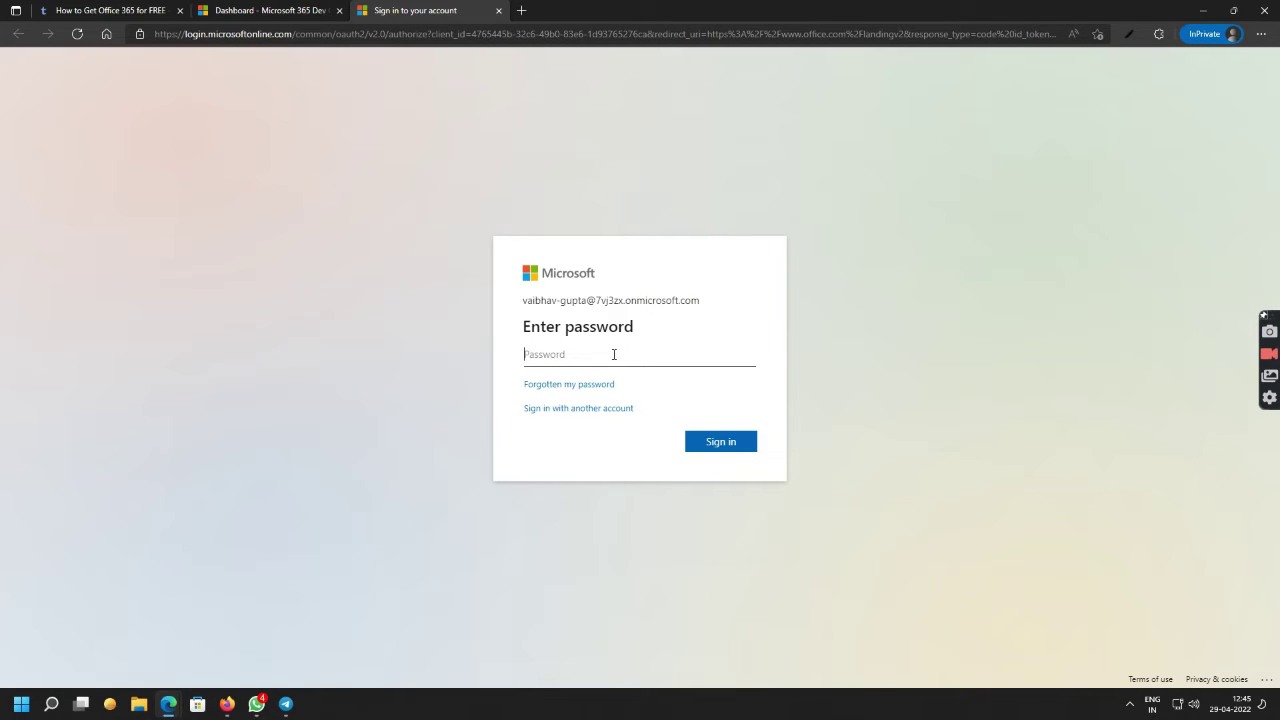
- Sign in with the admin password, skip security setup, and stay signed in without asking again
text(••)
key(Return)
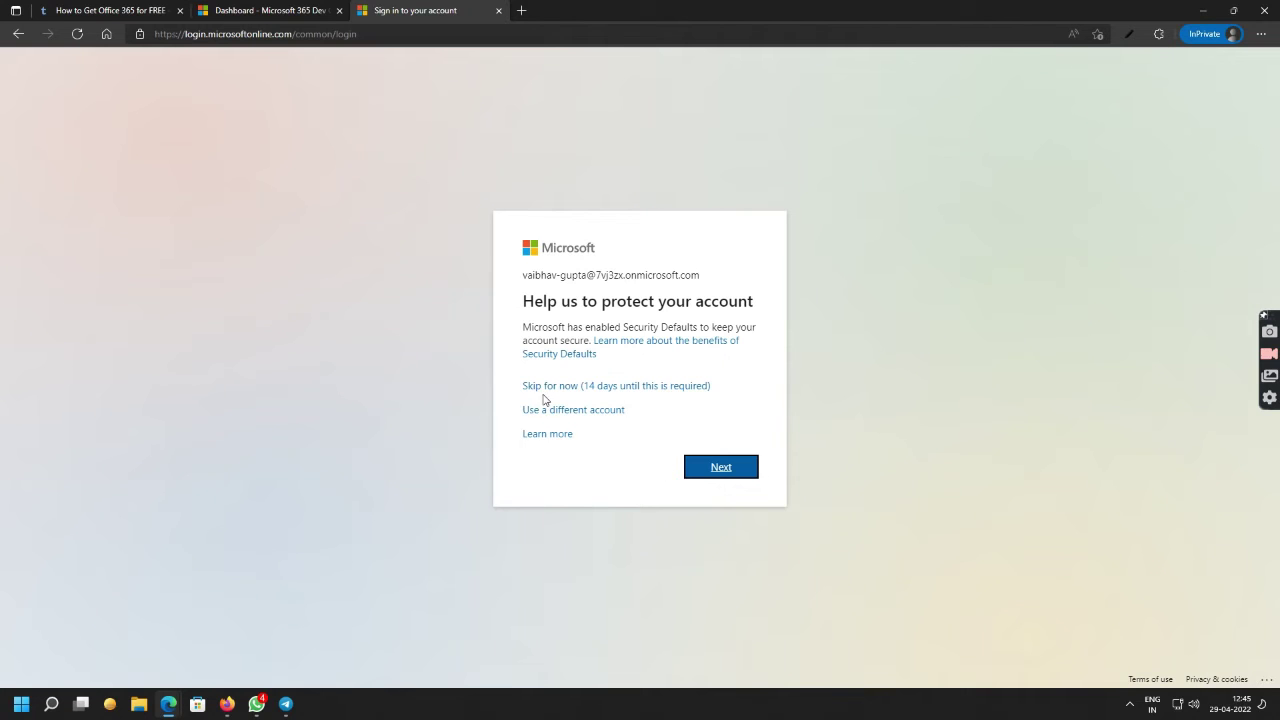
click(545, 389)
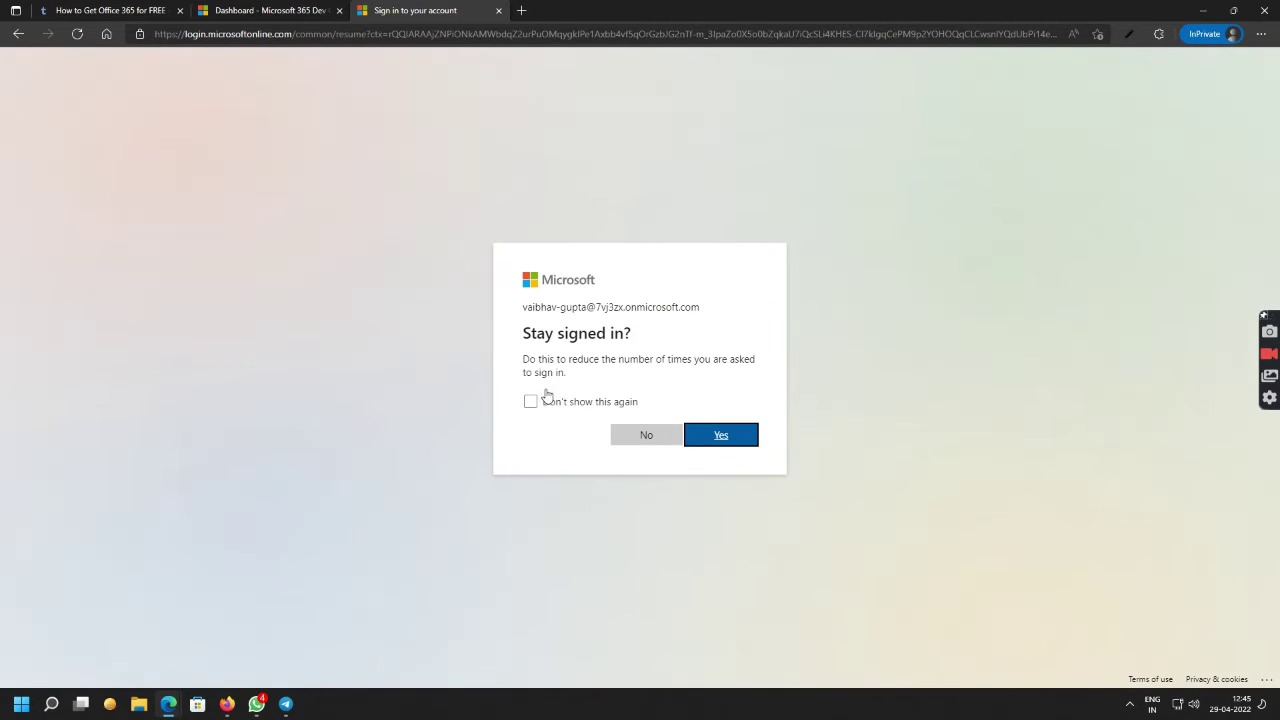
click(575, 401)
click(712, 435)
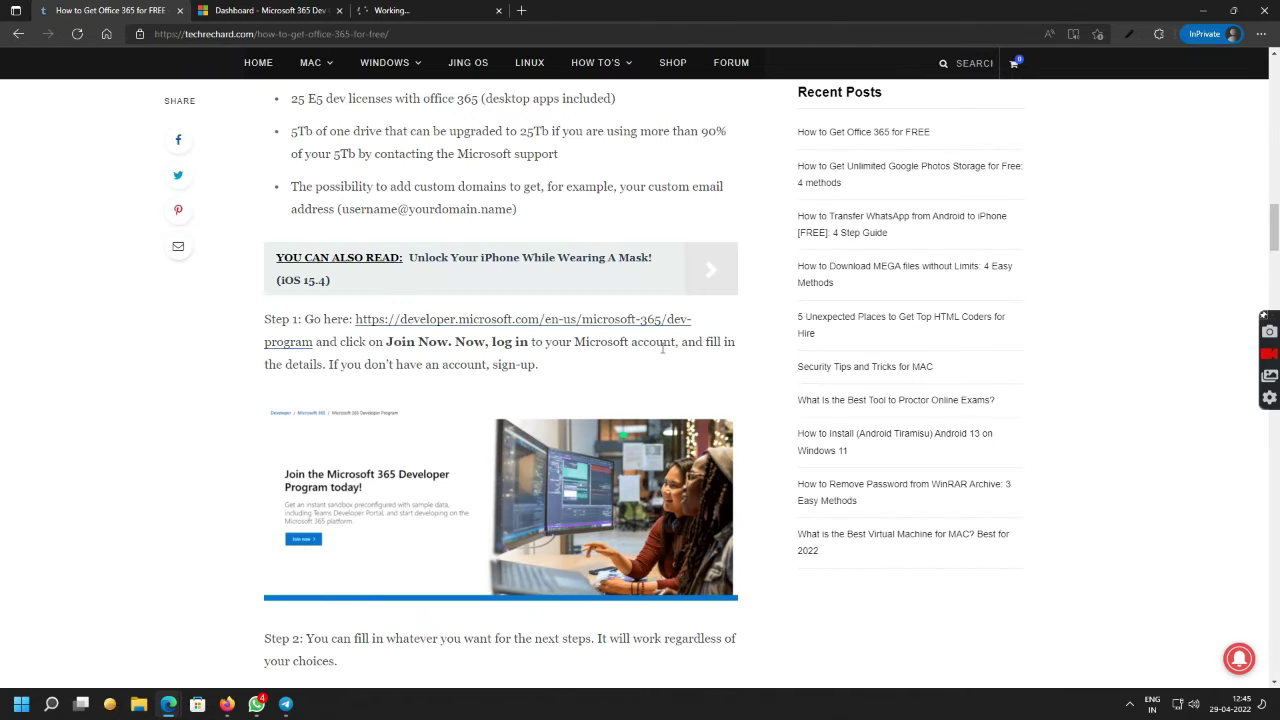
scroll(763, 341, down, 5)
scroll(763, 341, down, 5)
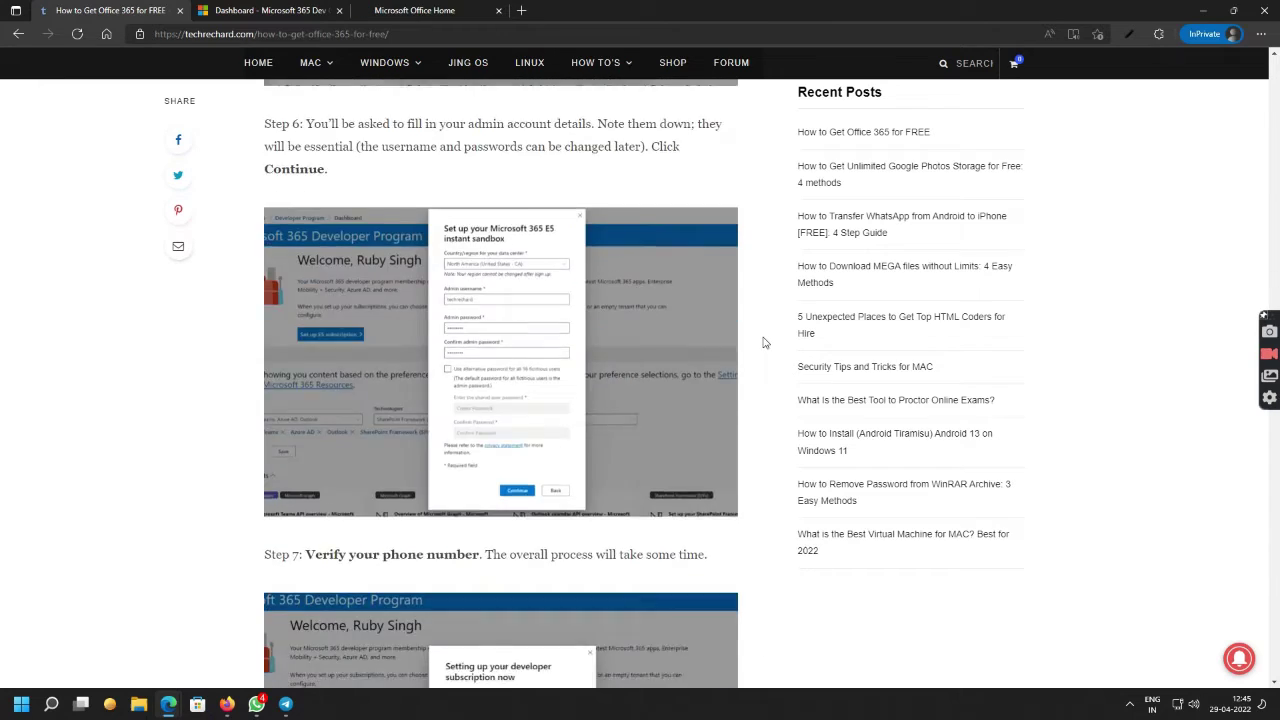
scroll(763, 341, down, 5)
scroll(768, 344, down, 3)
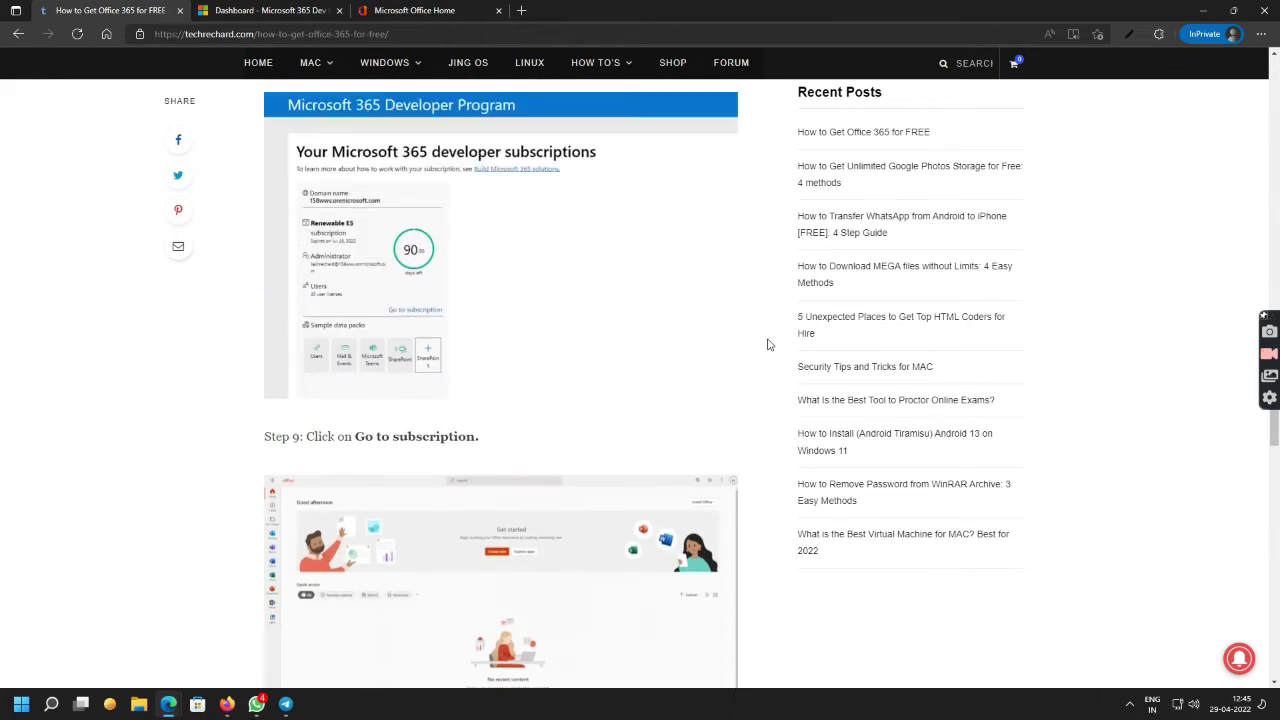
scroll(768, 344, down, 5)
scroll(768, 346, down, 1)
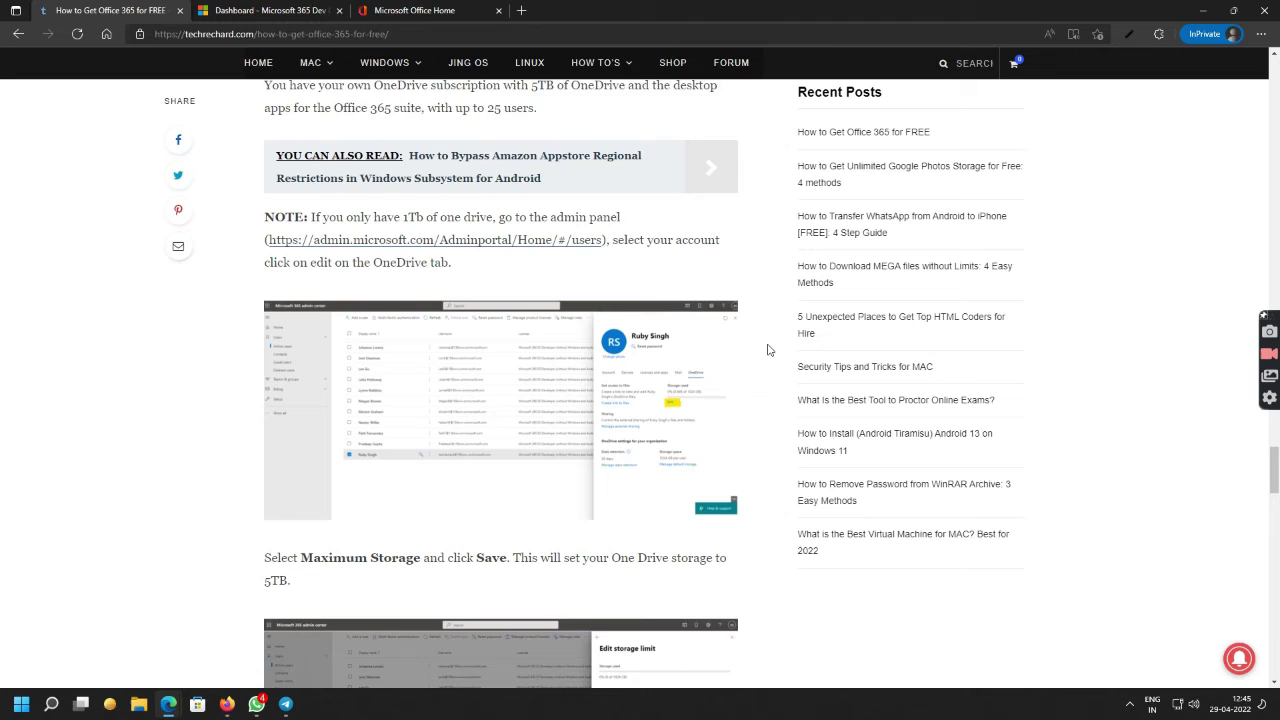
scroll(768, 349, down, 1)
scroll(770, 348, down, 5)
scroll(770, 348, down, 3)
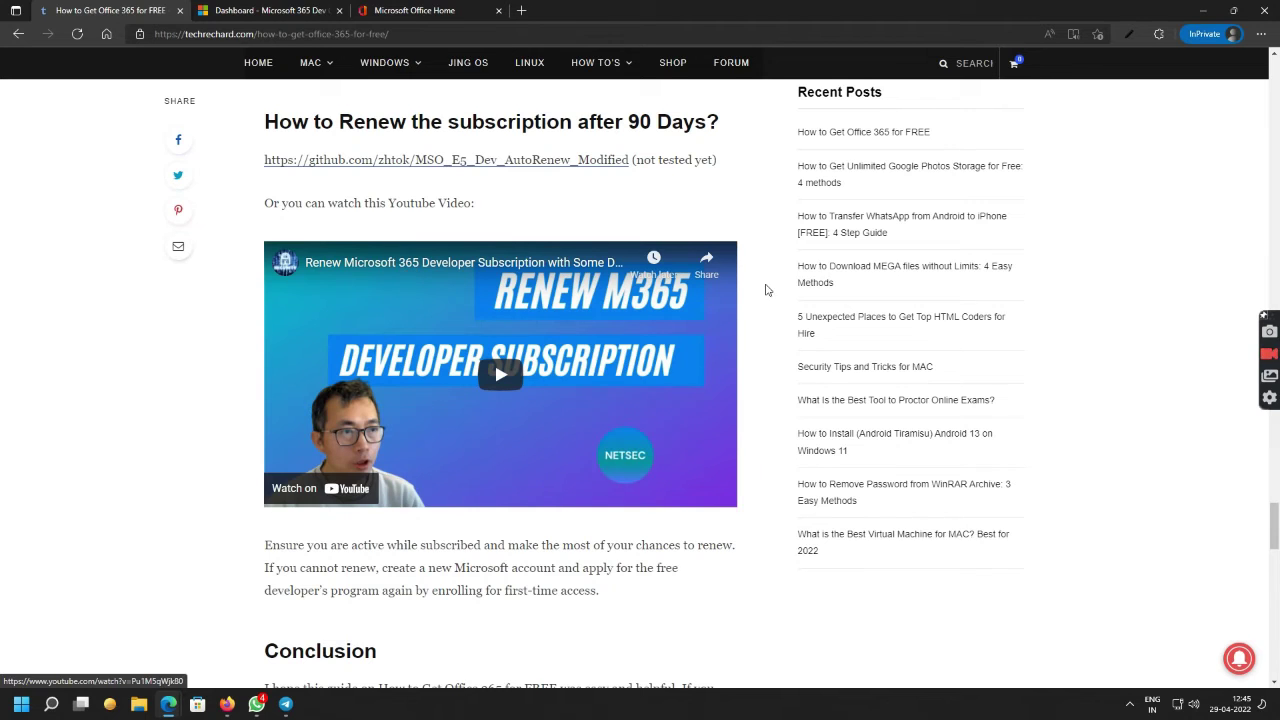
scroll(768, 290, up, 1)
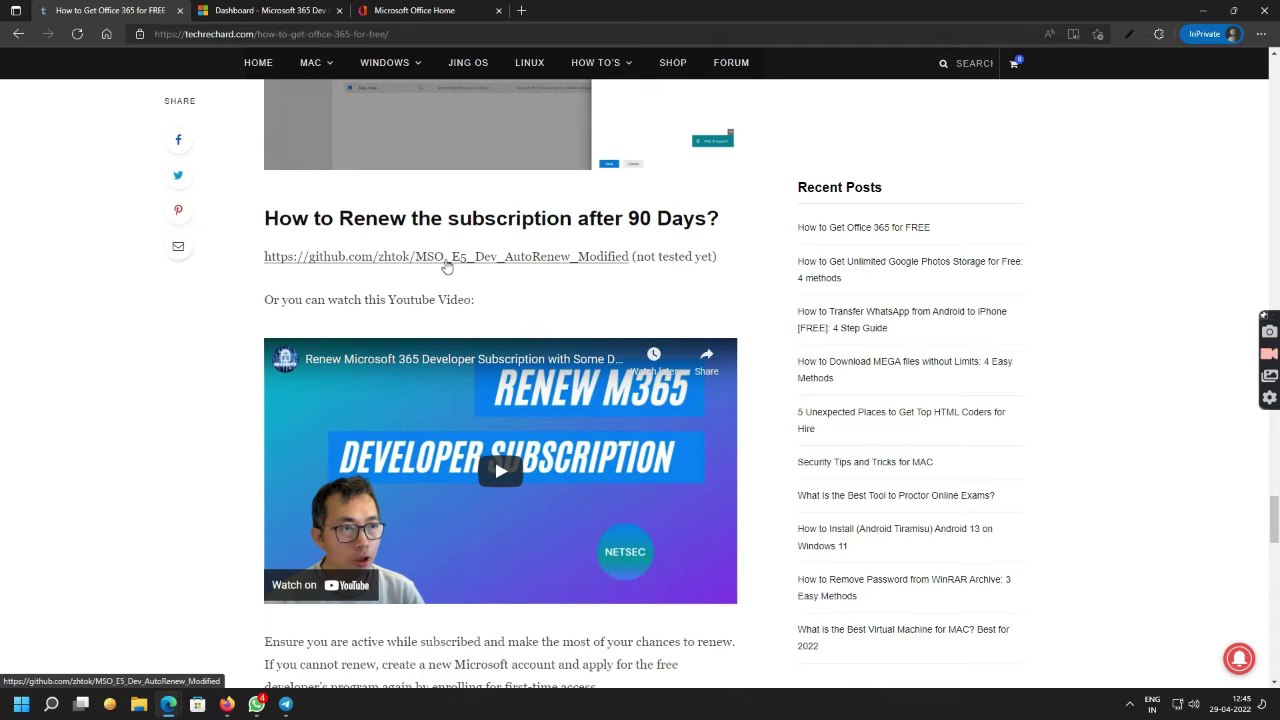
drag(633, 256, 719, 258)
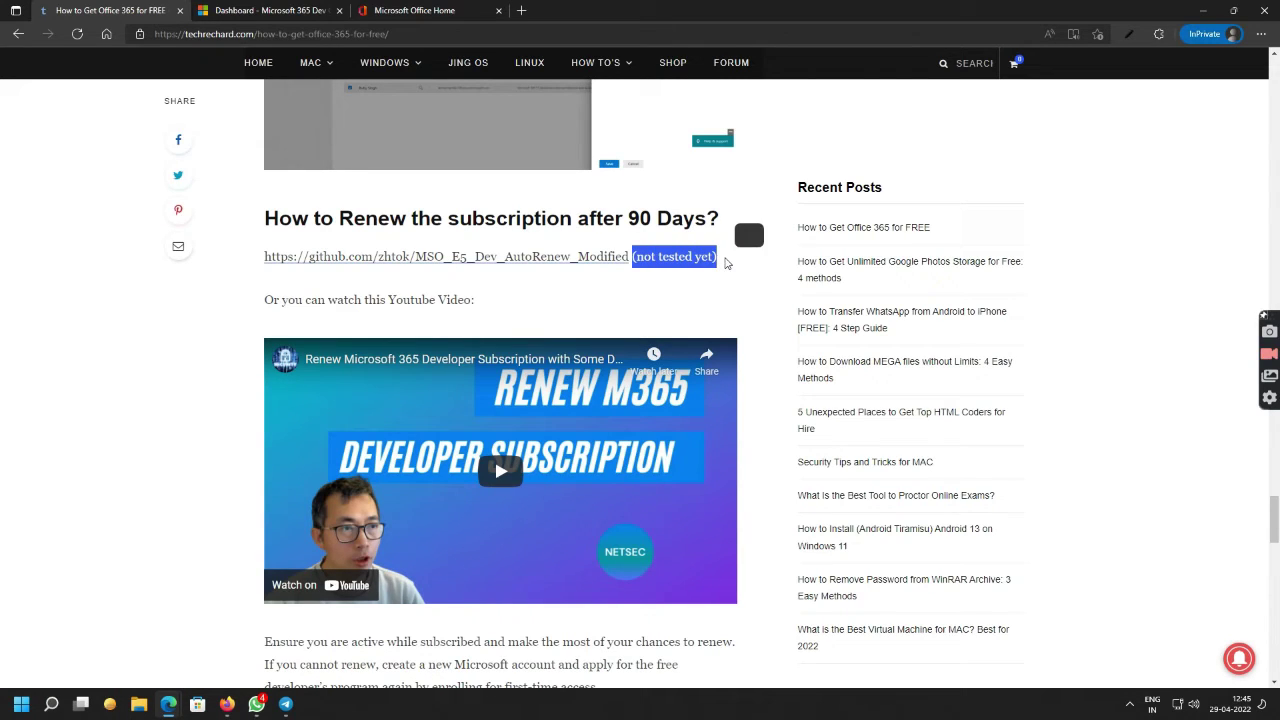
click(687, 266)
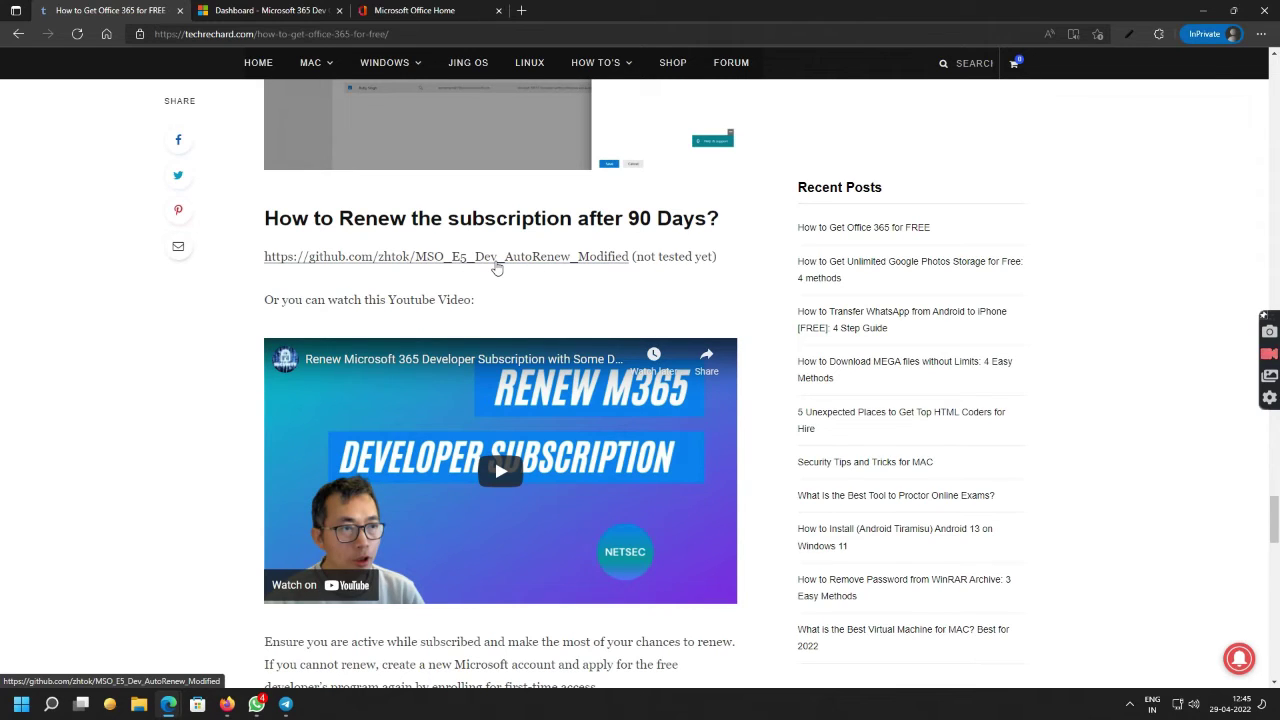
scroll(757, 357, down, 2)
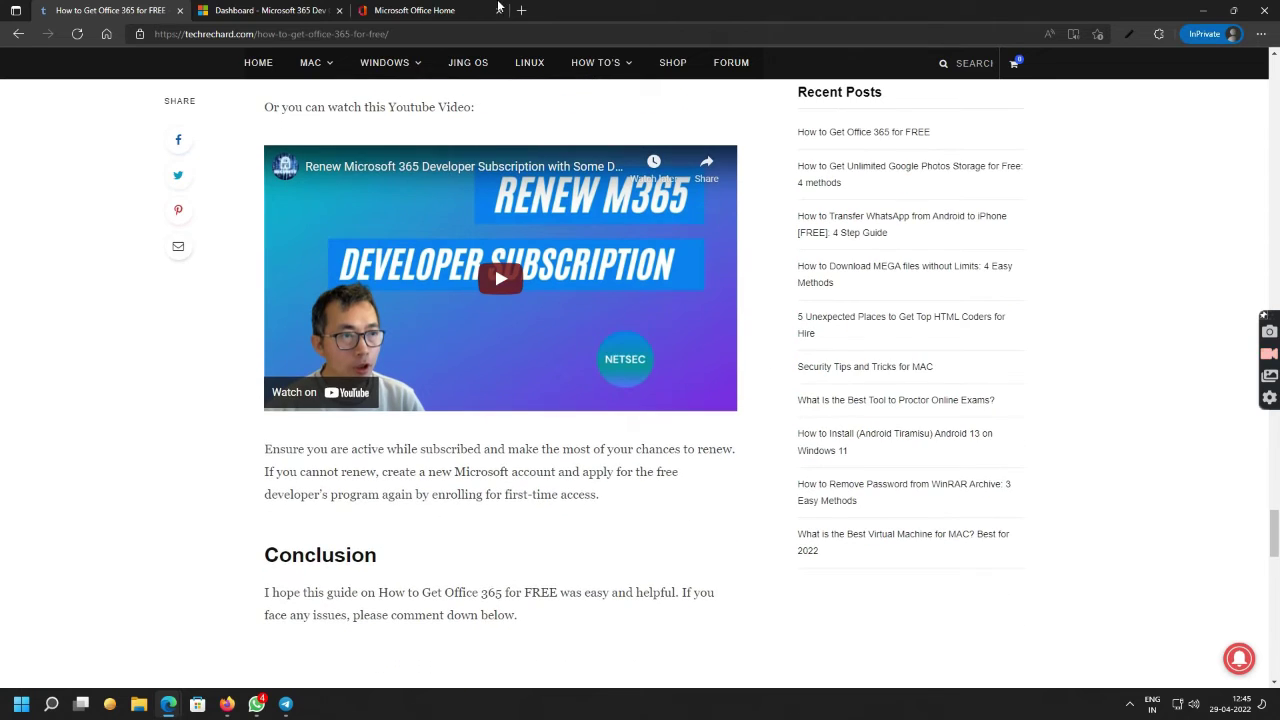
- Close the Office Home welcome tour
click(496, 9)
click(951, 368)
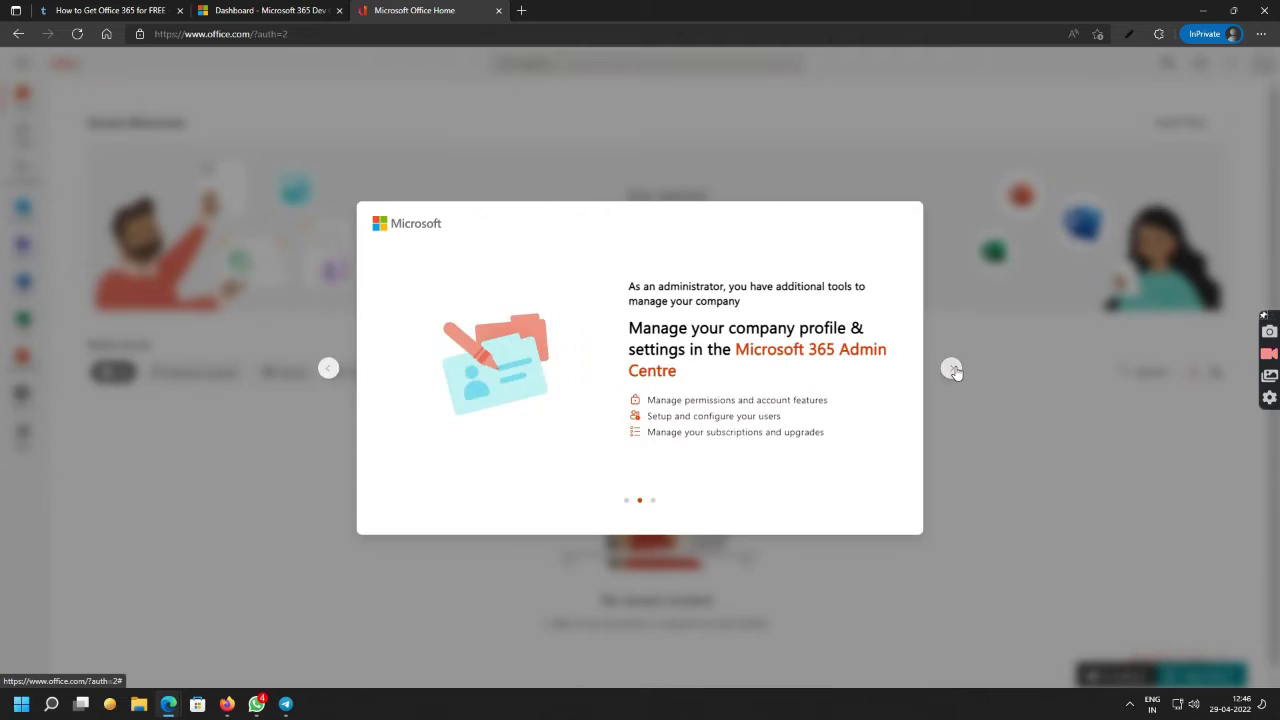
click(951, 368)
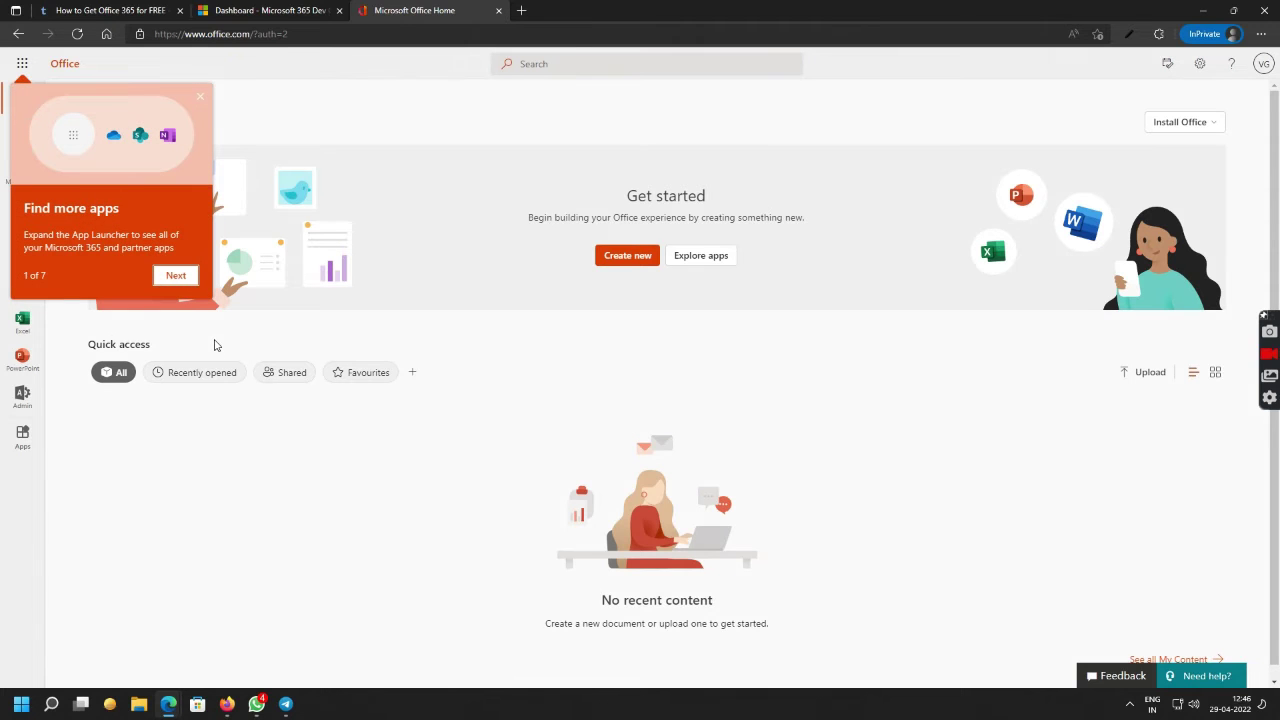
- Return to the guide article and scroll to the admin.microsoft.com users link
click(110, 10)
scroll(671, 374, up, 3)
scroll(693, 377, up, 2)
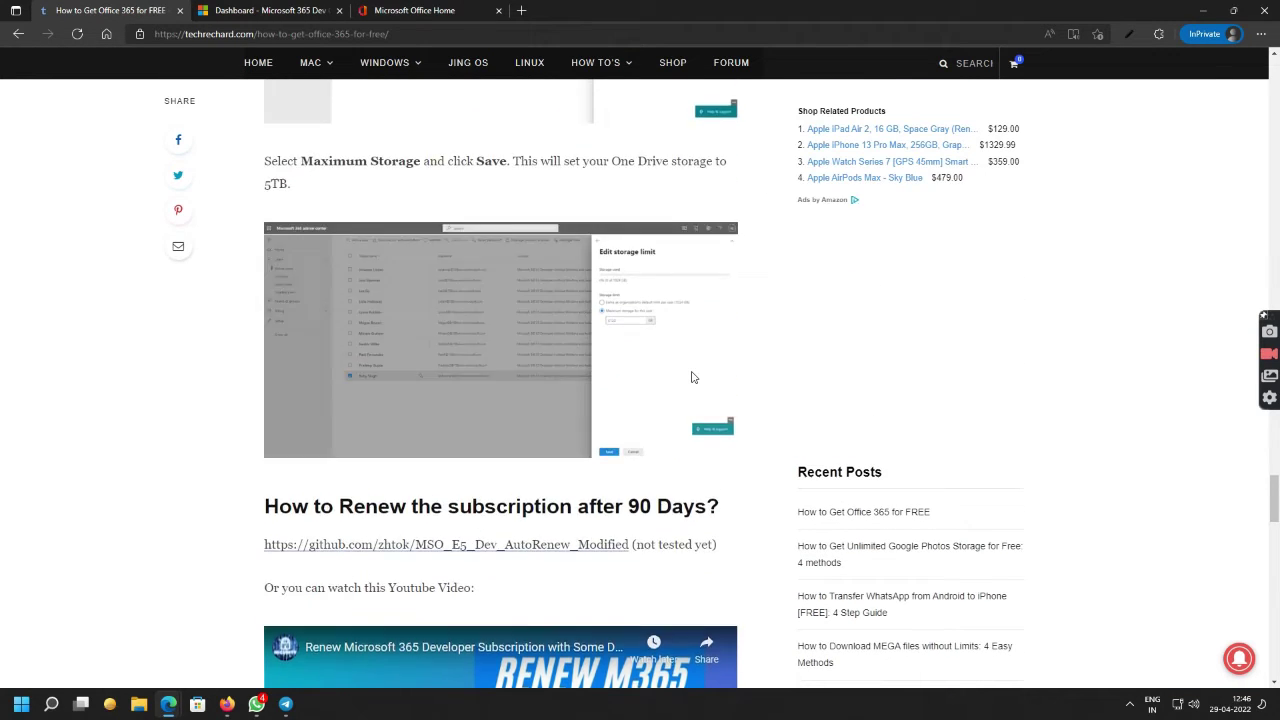
scroll(693, 377, up, 2)
scroll(693, 377, up, 2)
scroll(693, 377, up, 2)
scroll(693, 377, down, 1)
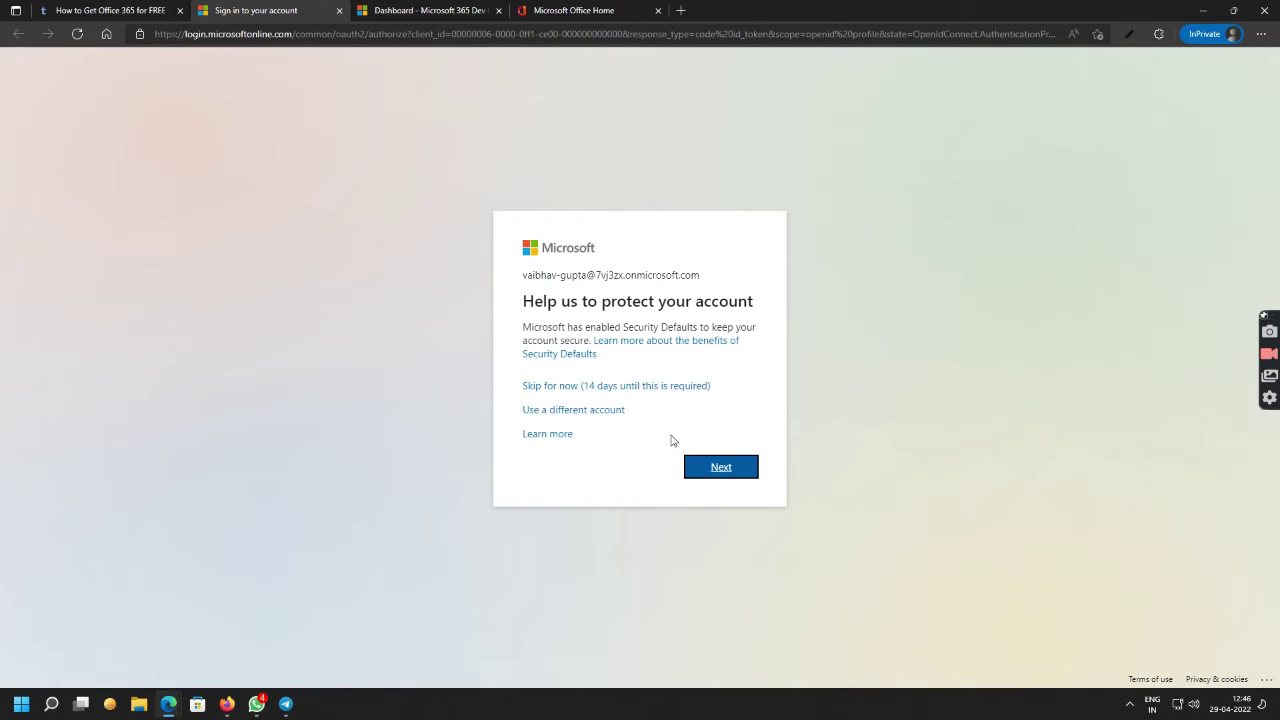
click(560, 386)
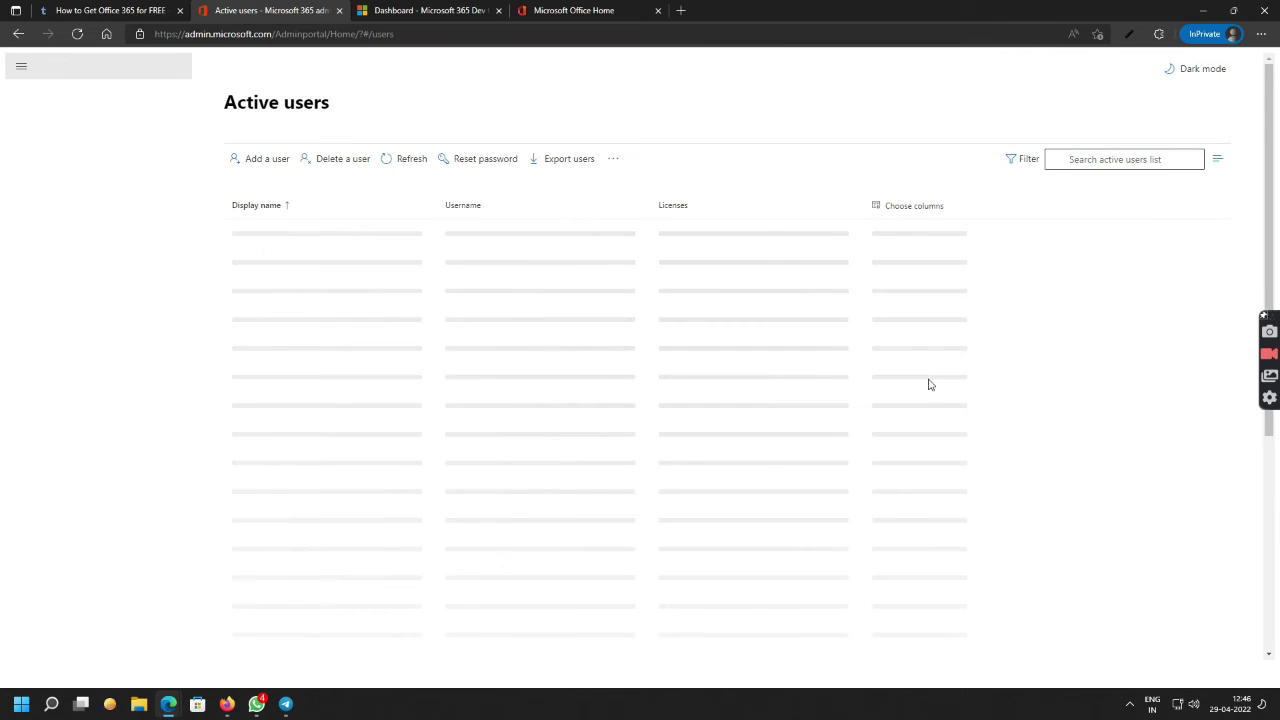
scroll(800, 320, down, 3)
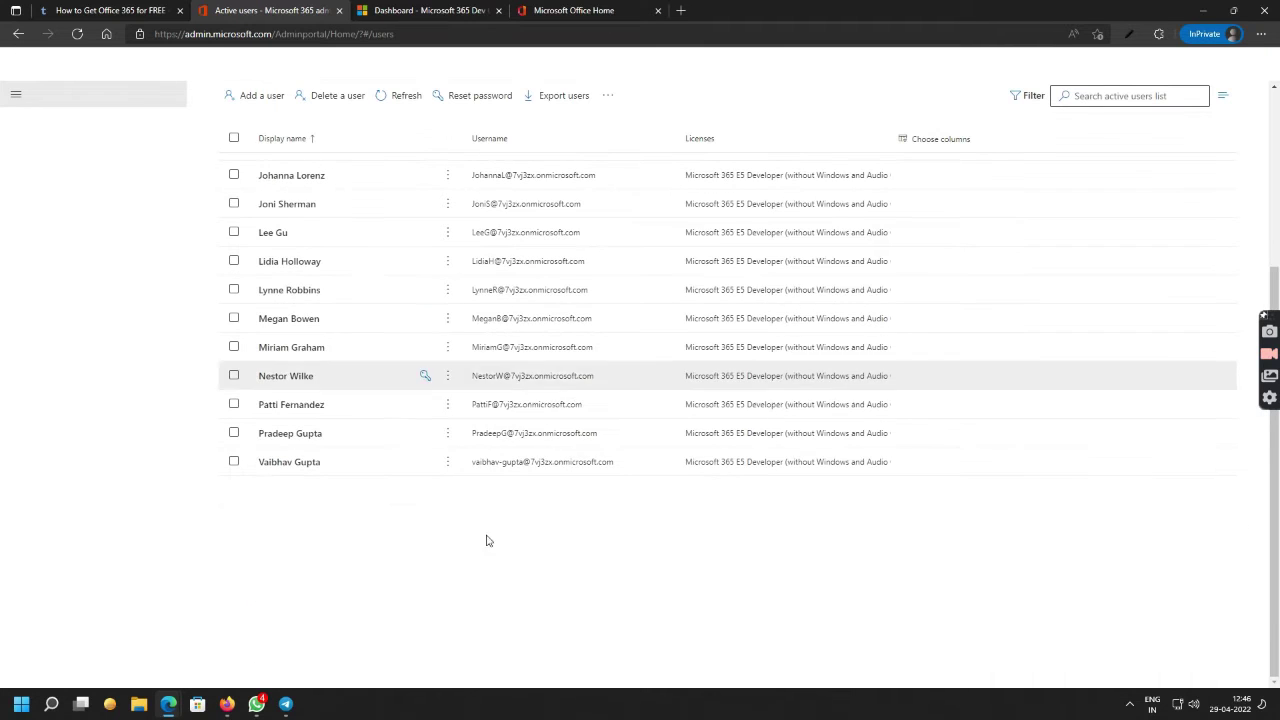
click(287, 465)
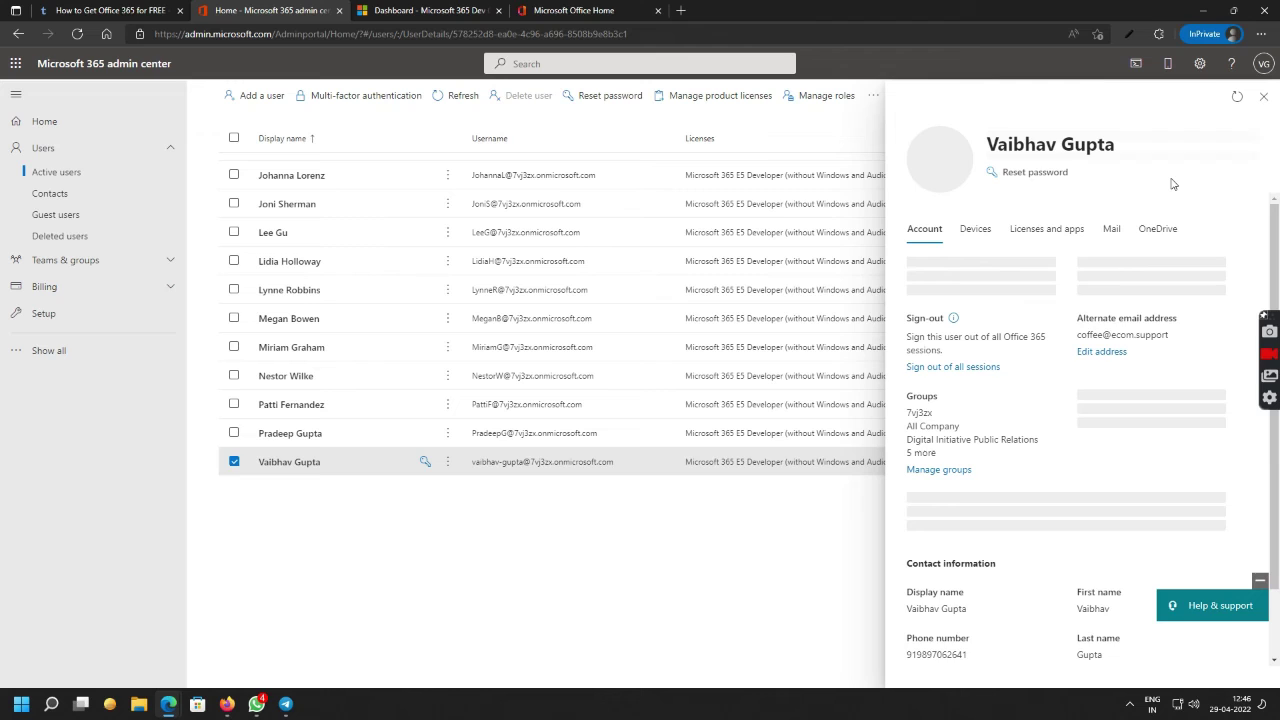
click(1156, 248)
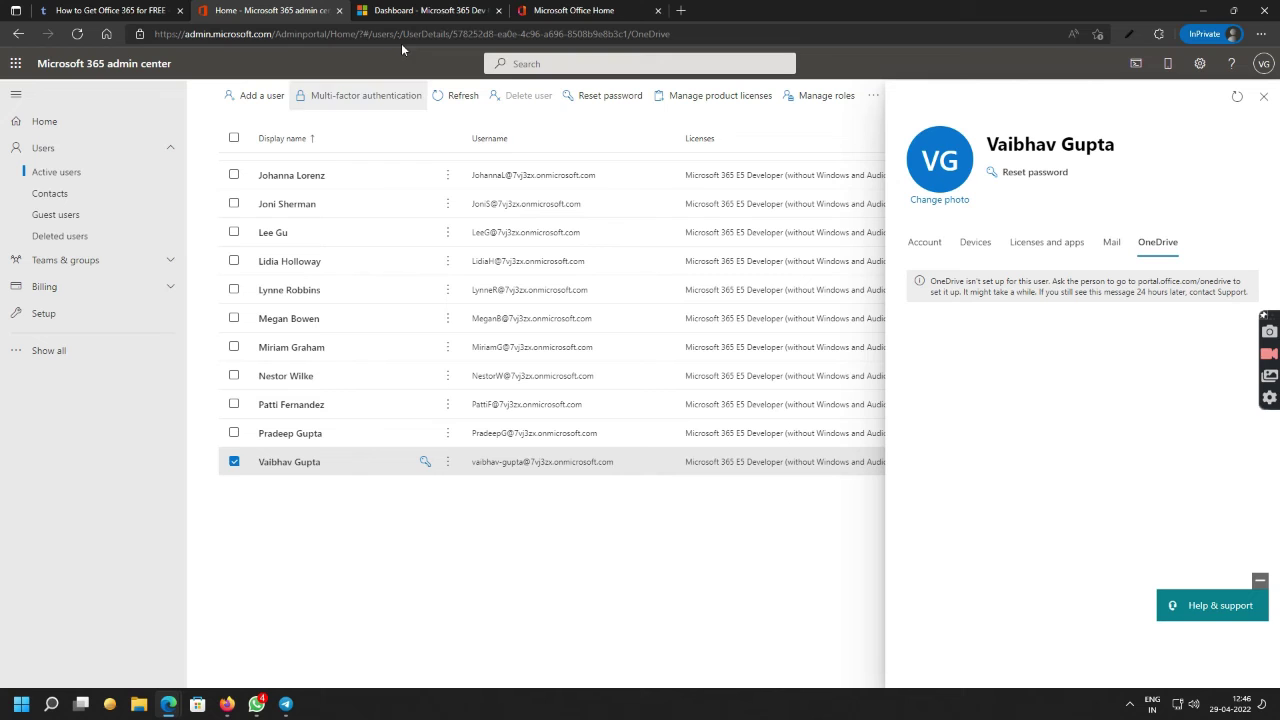
- Switch back to the how-to article and scroll through it
click(110, 10)
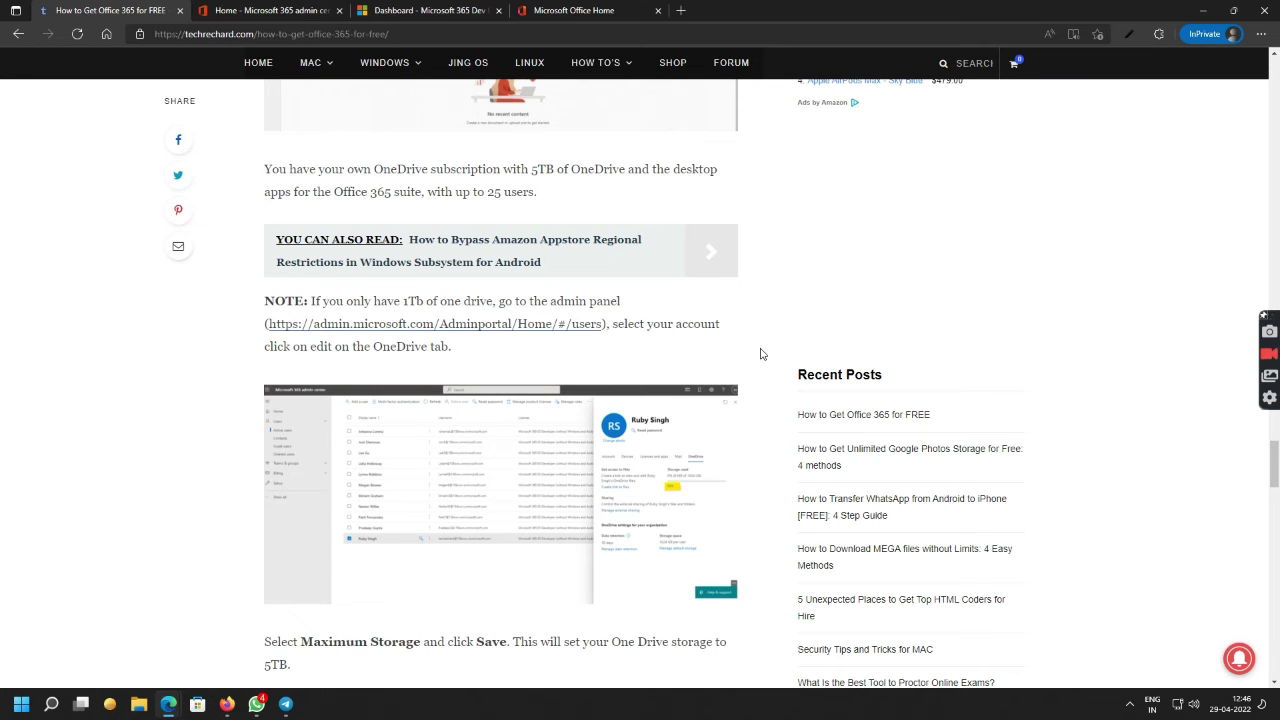
scroll(760, 353, up, 4)
scroll(766, 350, down, 4)
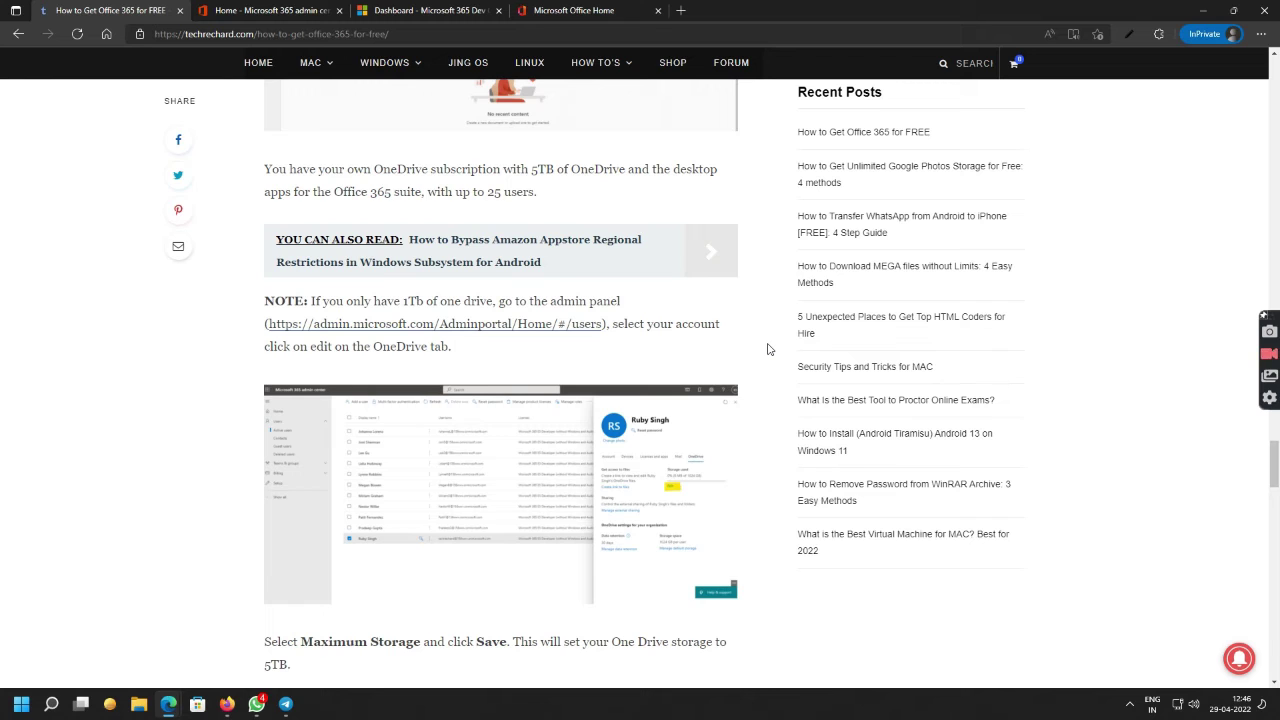
scroll(768, 346, down, 2)
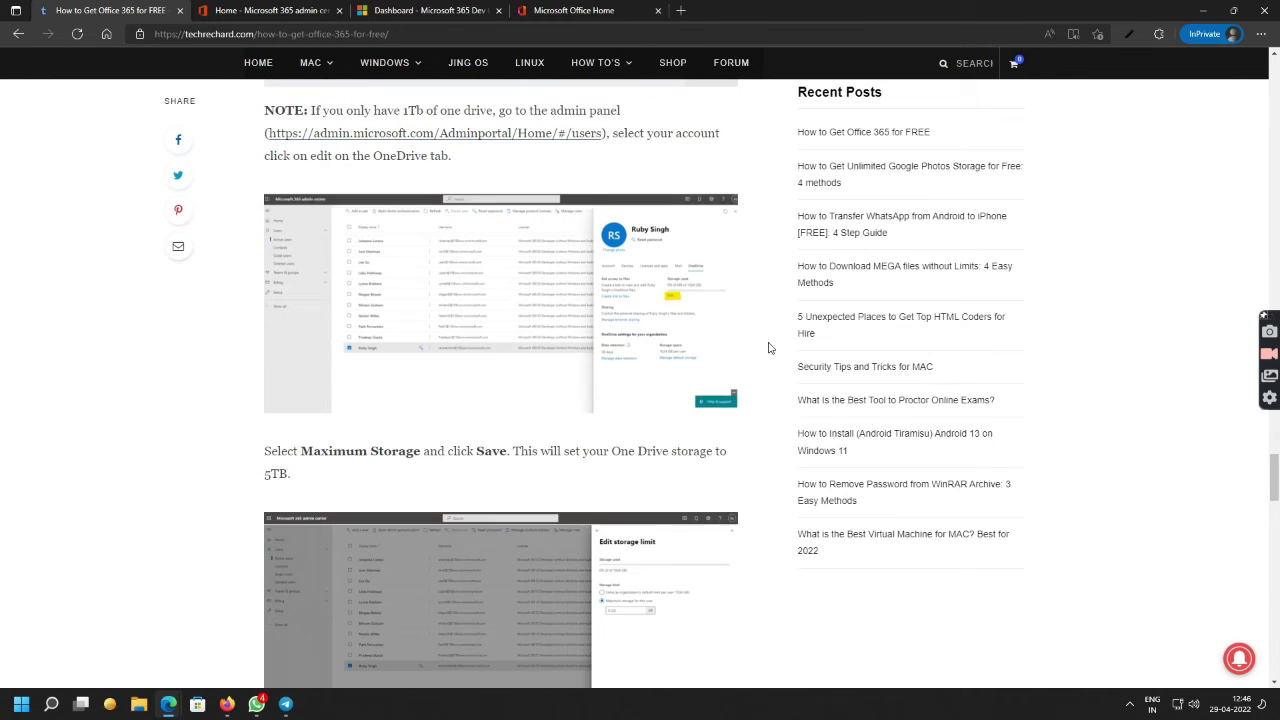
- On Office Home, dismiss the Find more apps popup and check the signed-in VG account
click(550, 10)
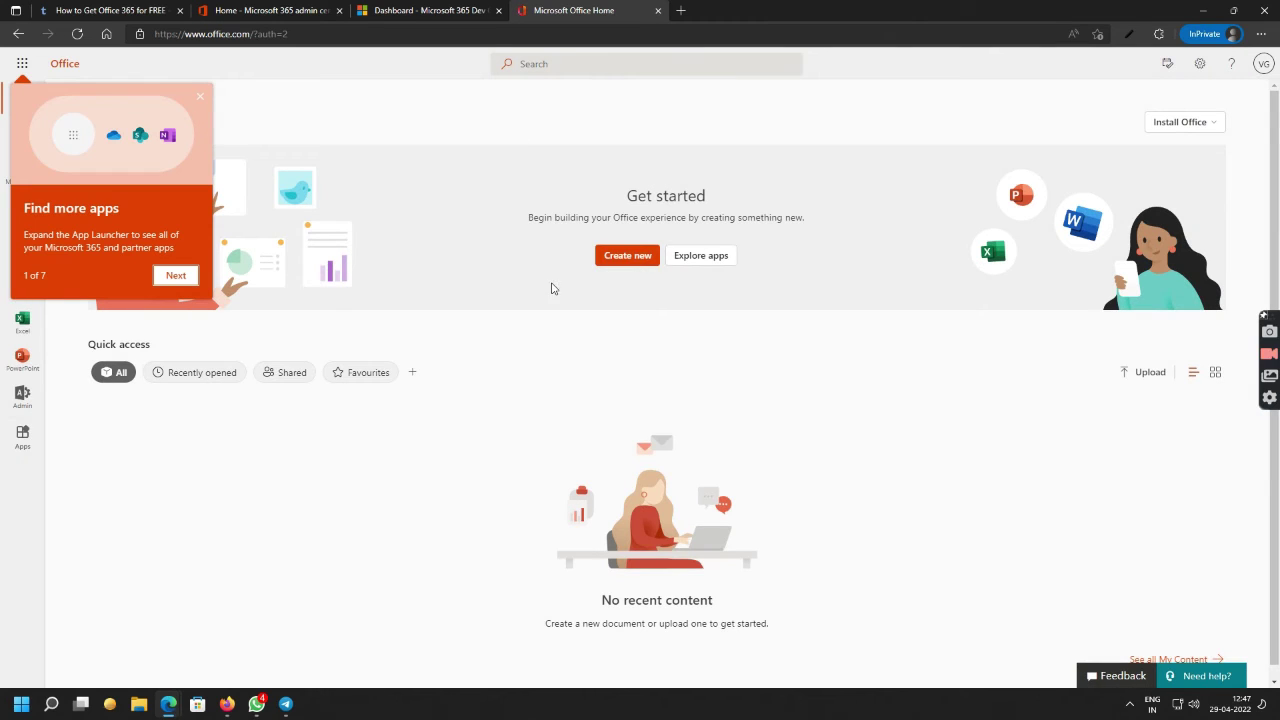
click(201, 97)
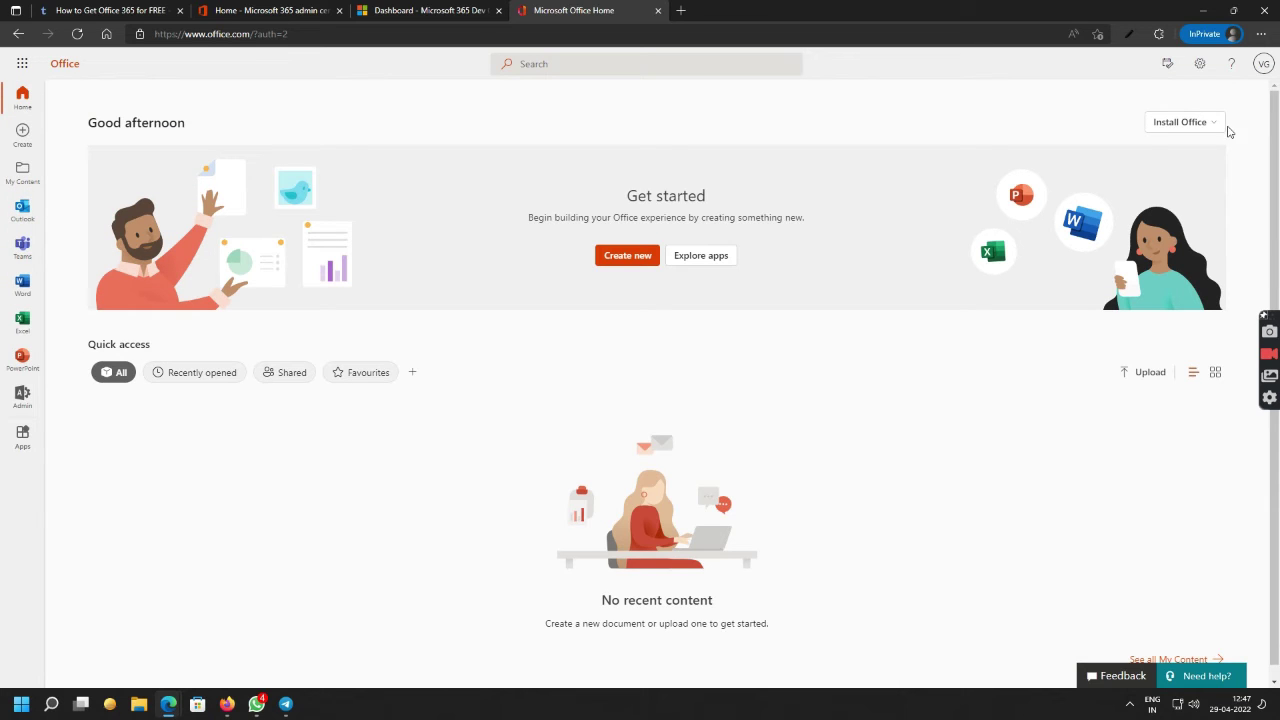
click(1264, 64)
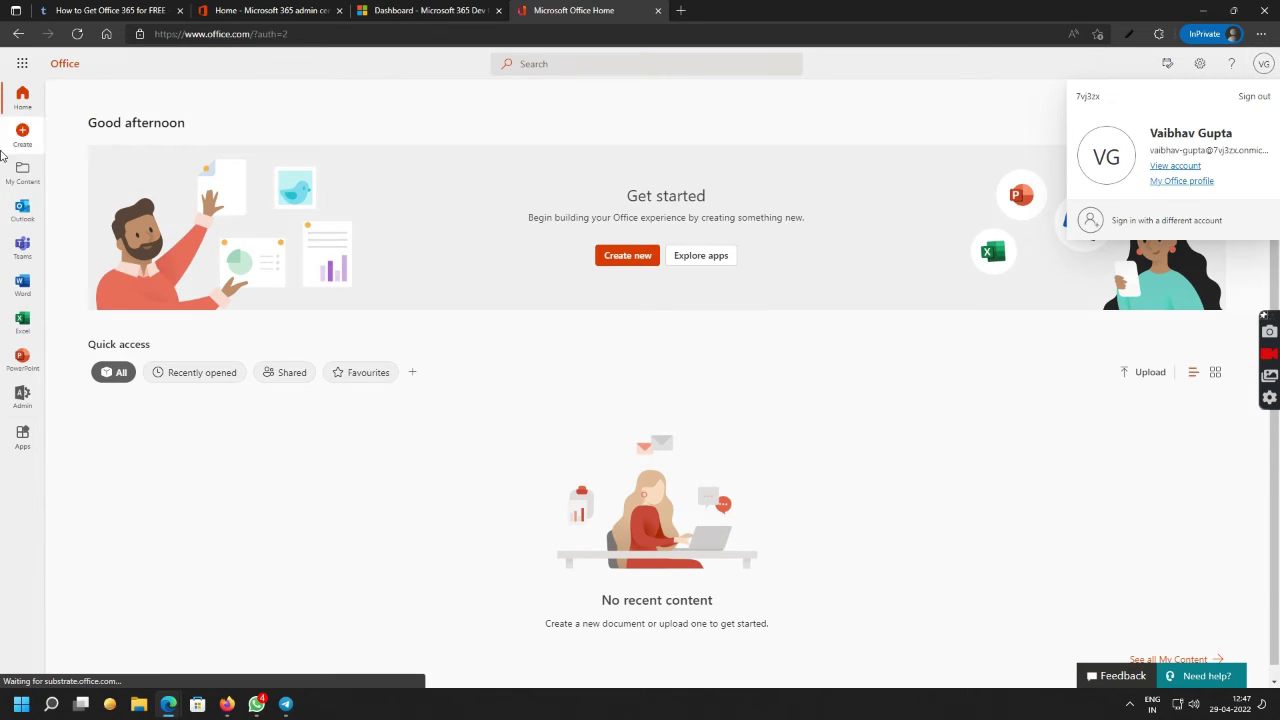
click(570, 497)
- Go back to the admin center user's OneDrive status and select the portal.office.com/onedrive setup link
click(325, 8)
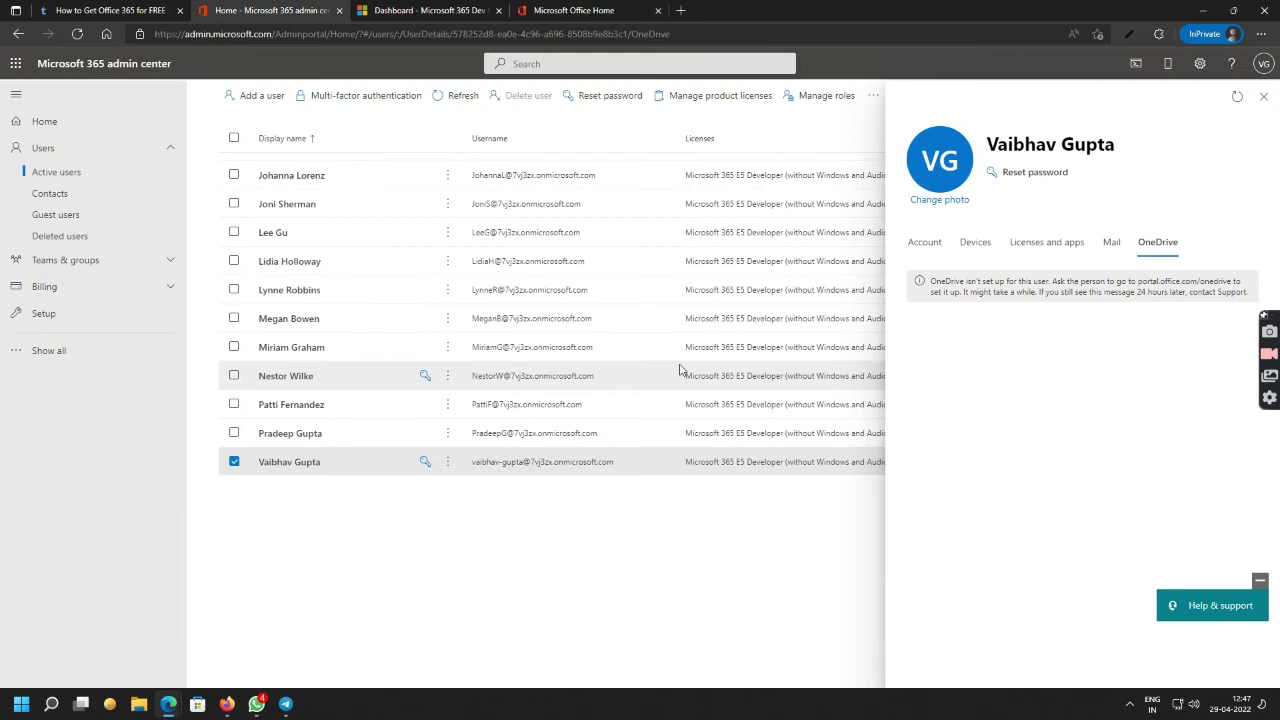
click(1046, 242)
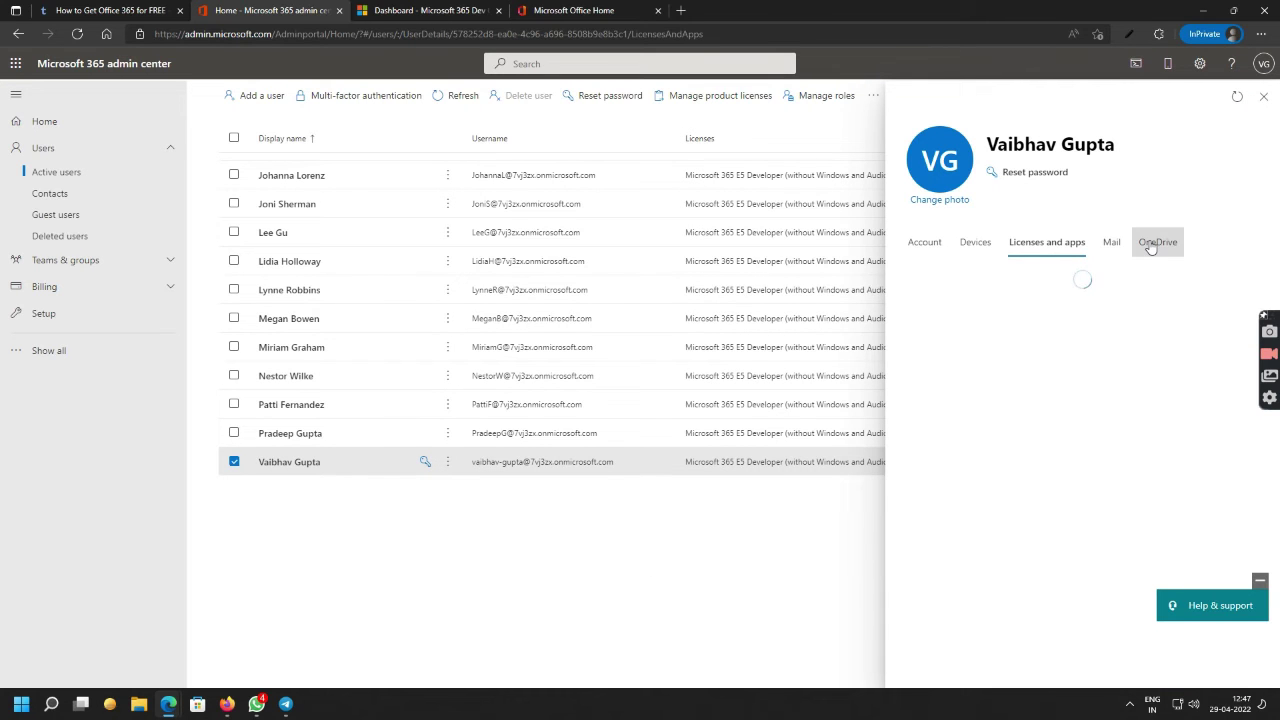
click(1150, 245)
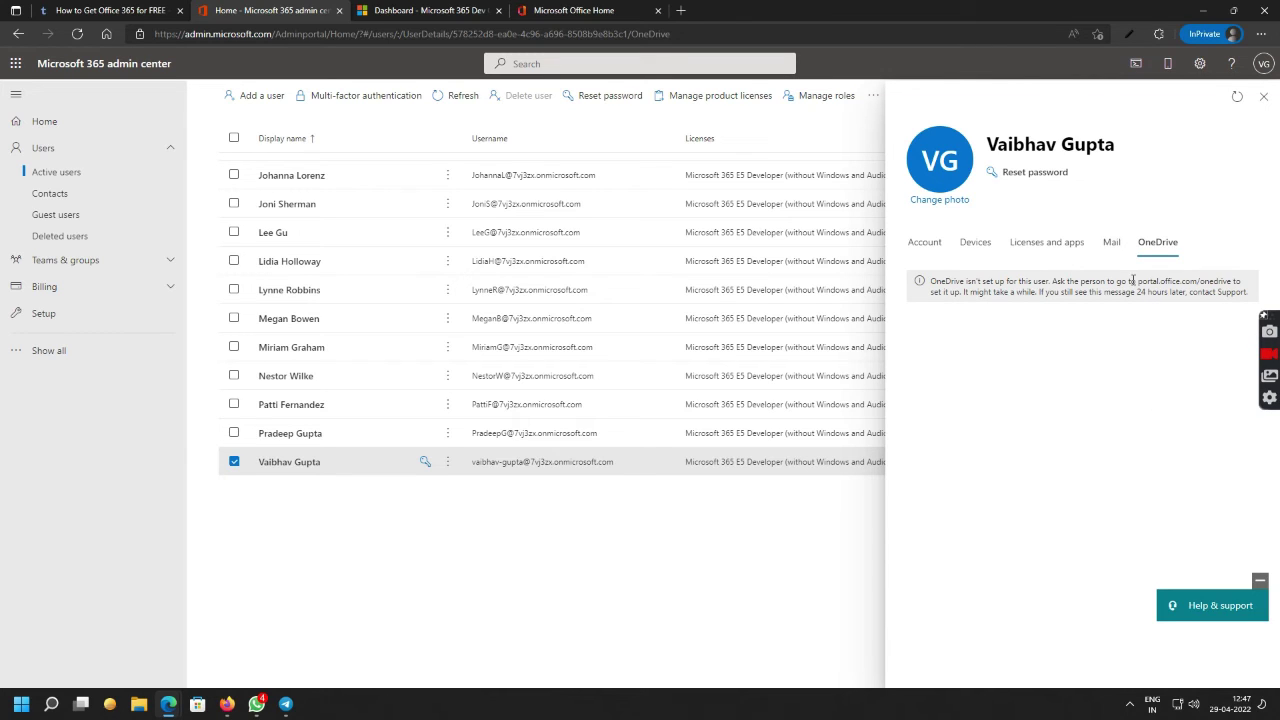
drag(1138, 281, 1230, 281)
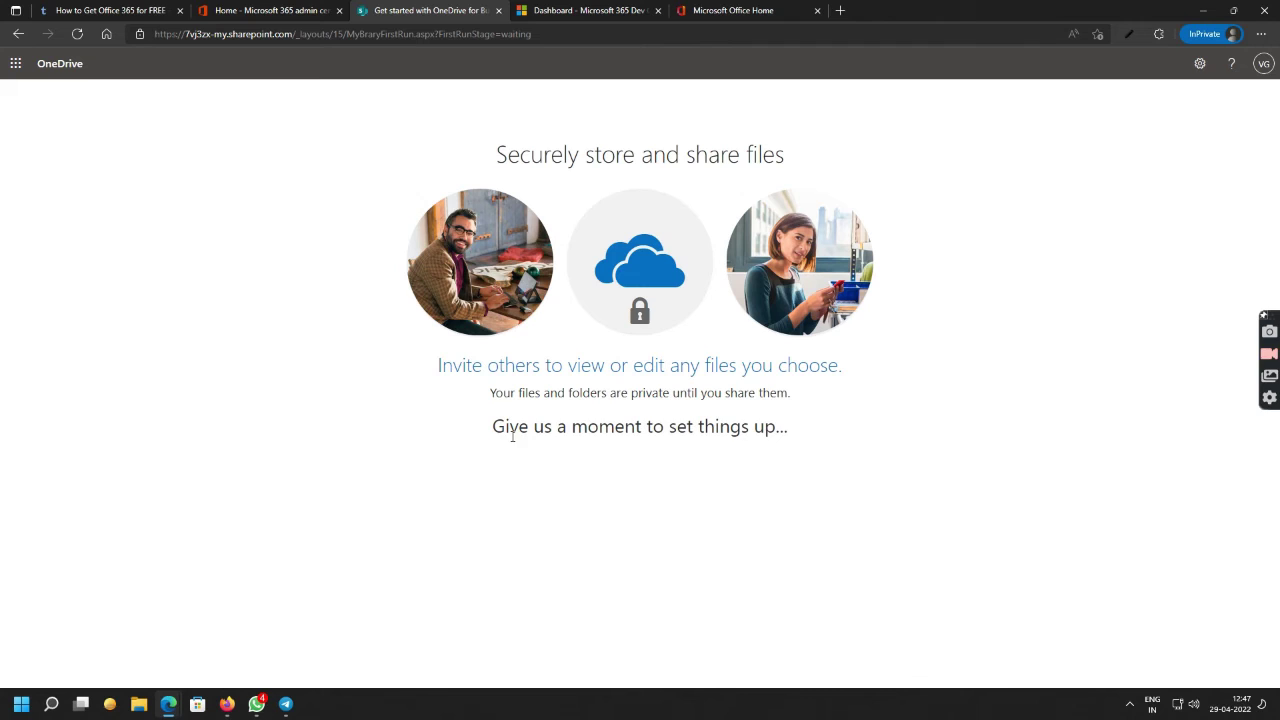
- Recheck the user's mail and OneDrive status in the admin center
drag(500, 432, 869, 434)
click(270, 10)
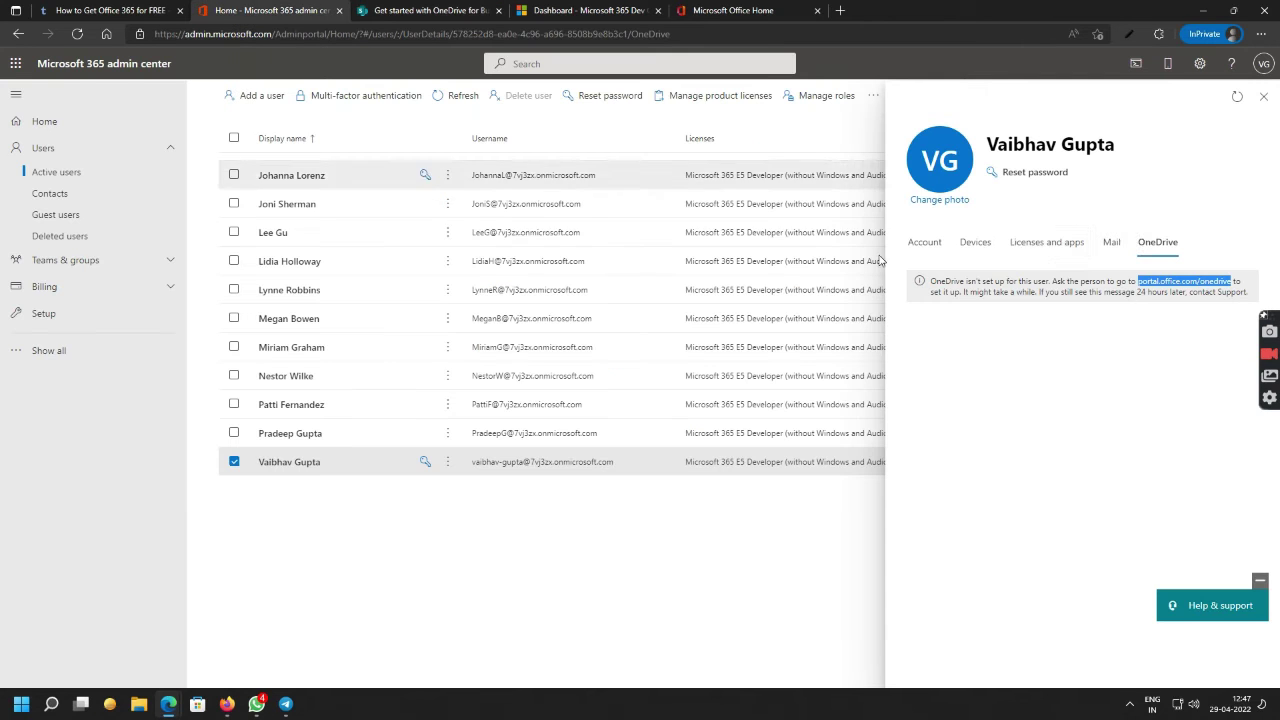
click(1120, 244)
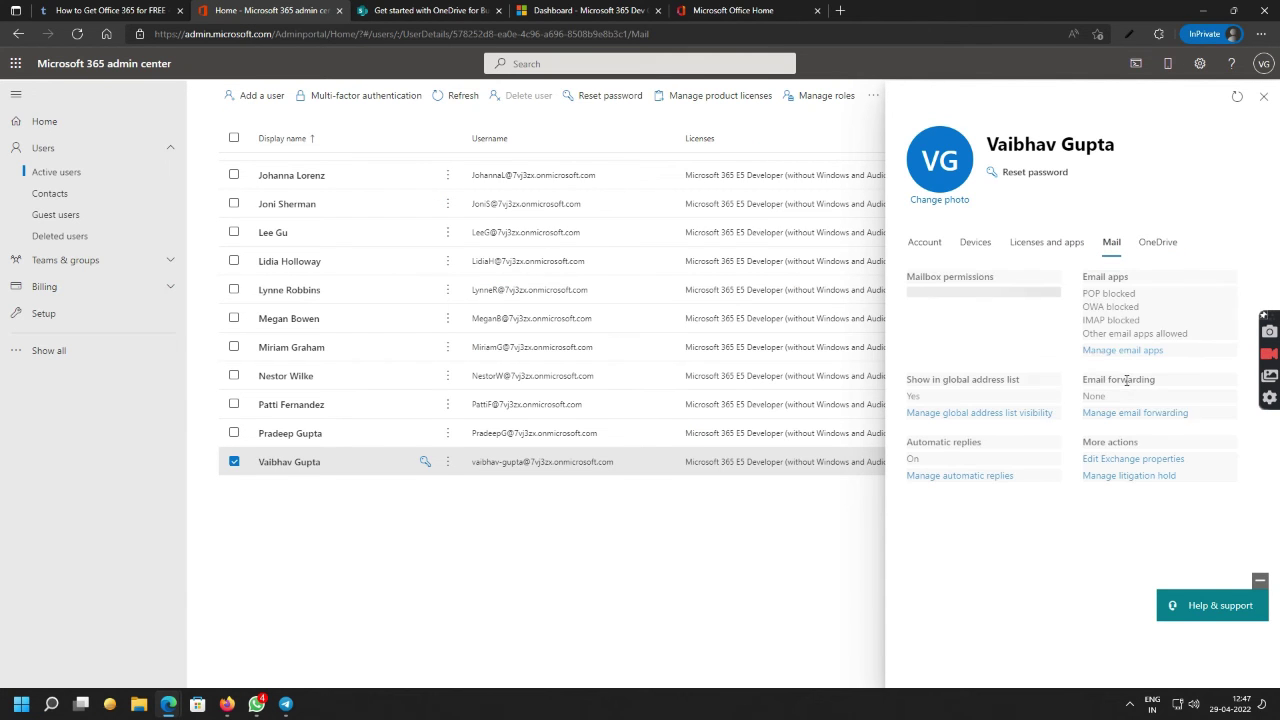
click(1165, 248)
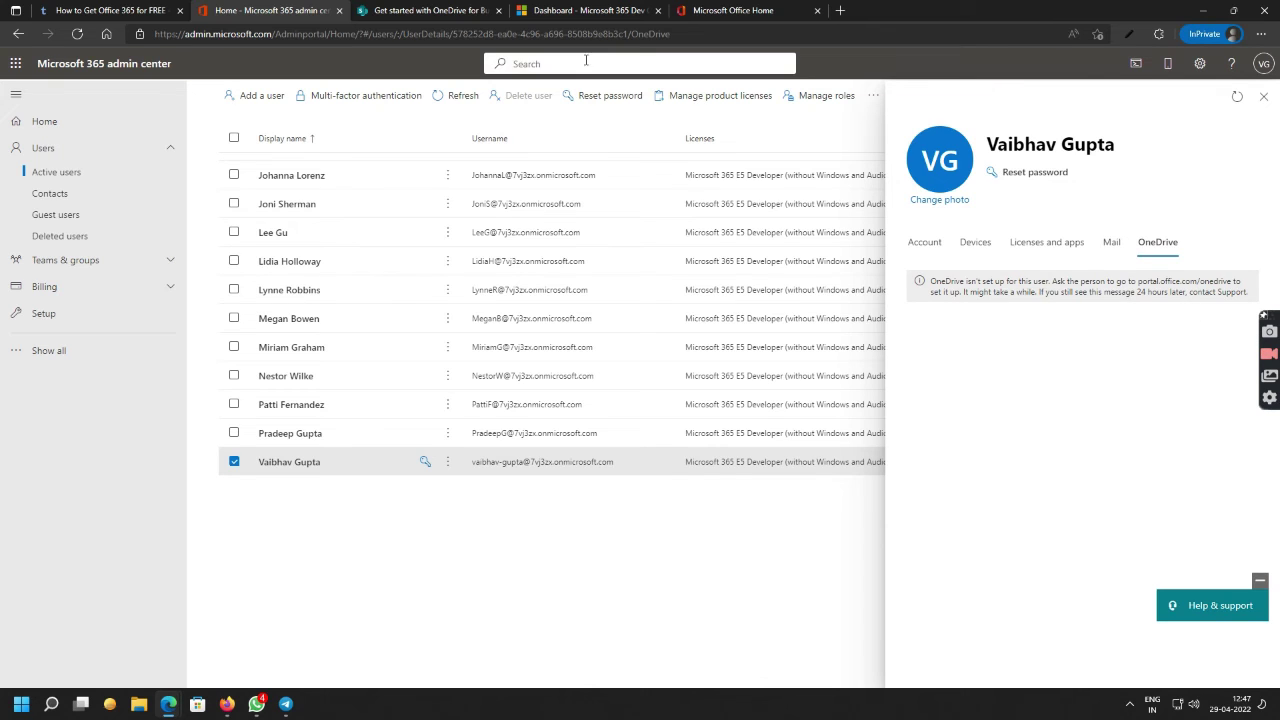
- Reload the OneDrive setup page, still setting up, then return to the how-to article
click(406, 11)
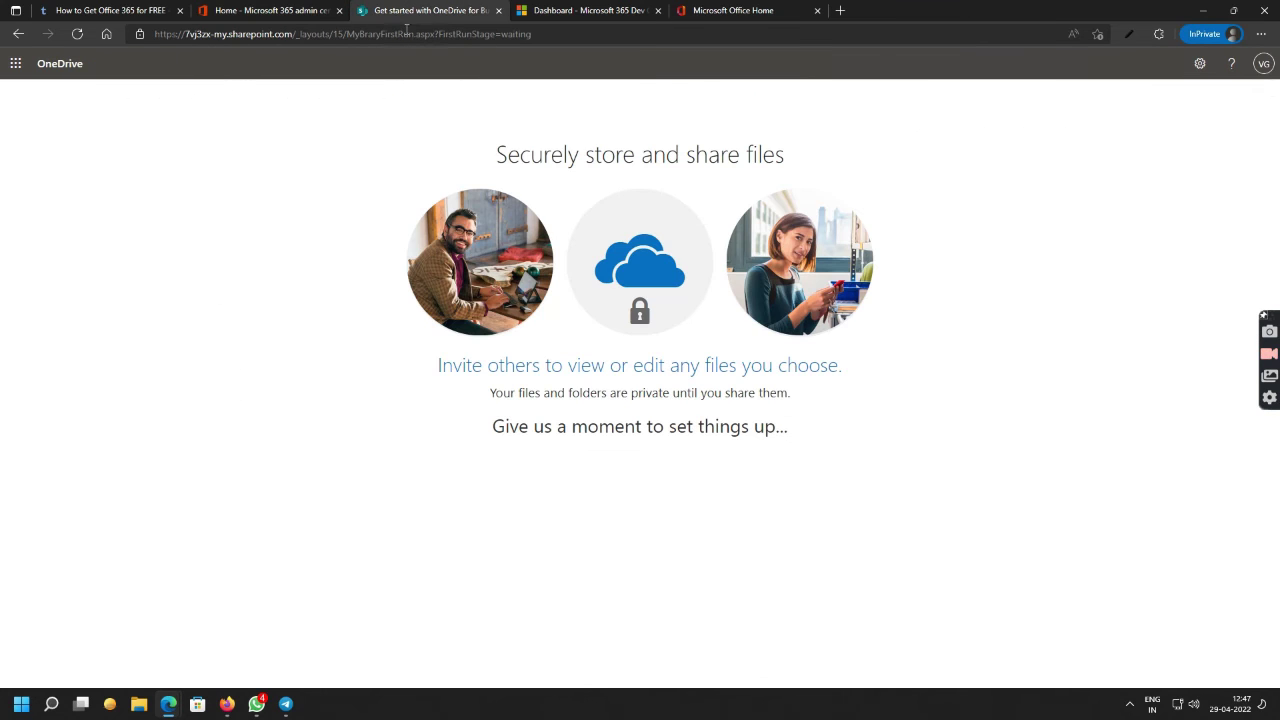
right_click(324, 178)
click(340, 220)
drag(698, 428, 795, 437)
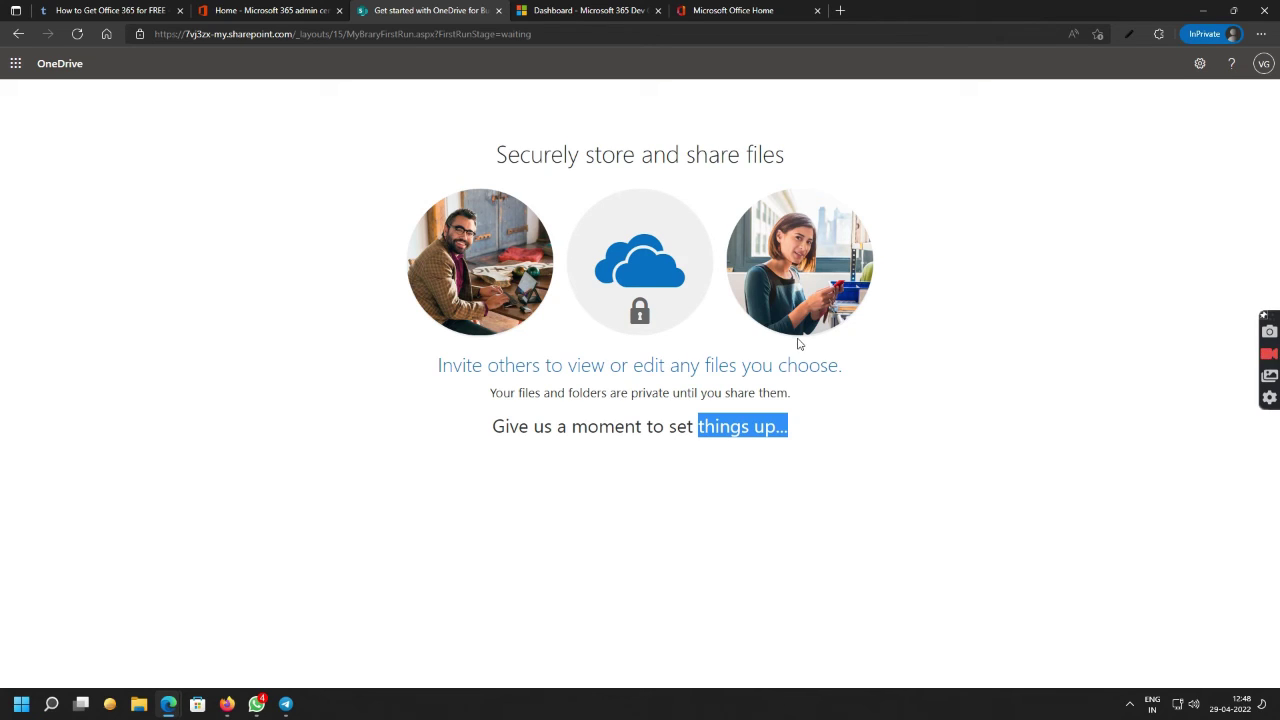
click(150, 10)
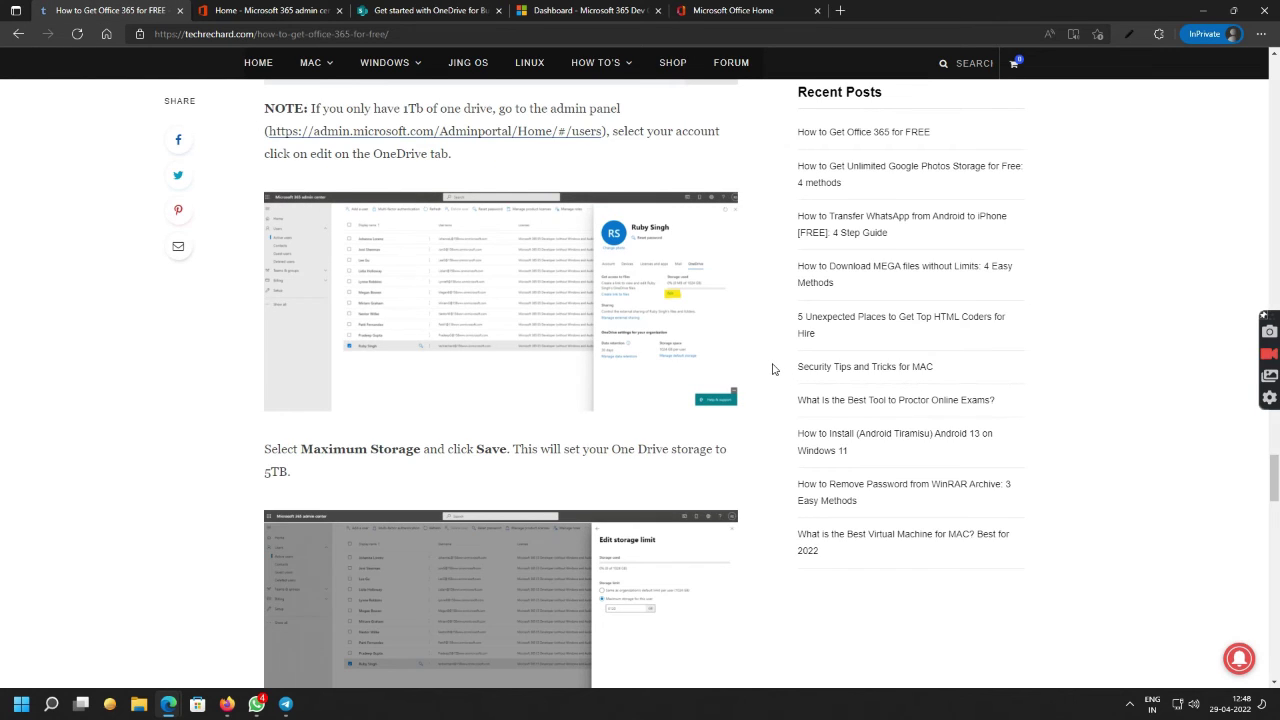
- Scroll the TechRechard article back up to its 'How to Get Office 365 for FREE' opening
scroll(772, 369, up, 3)
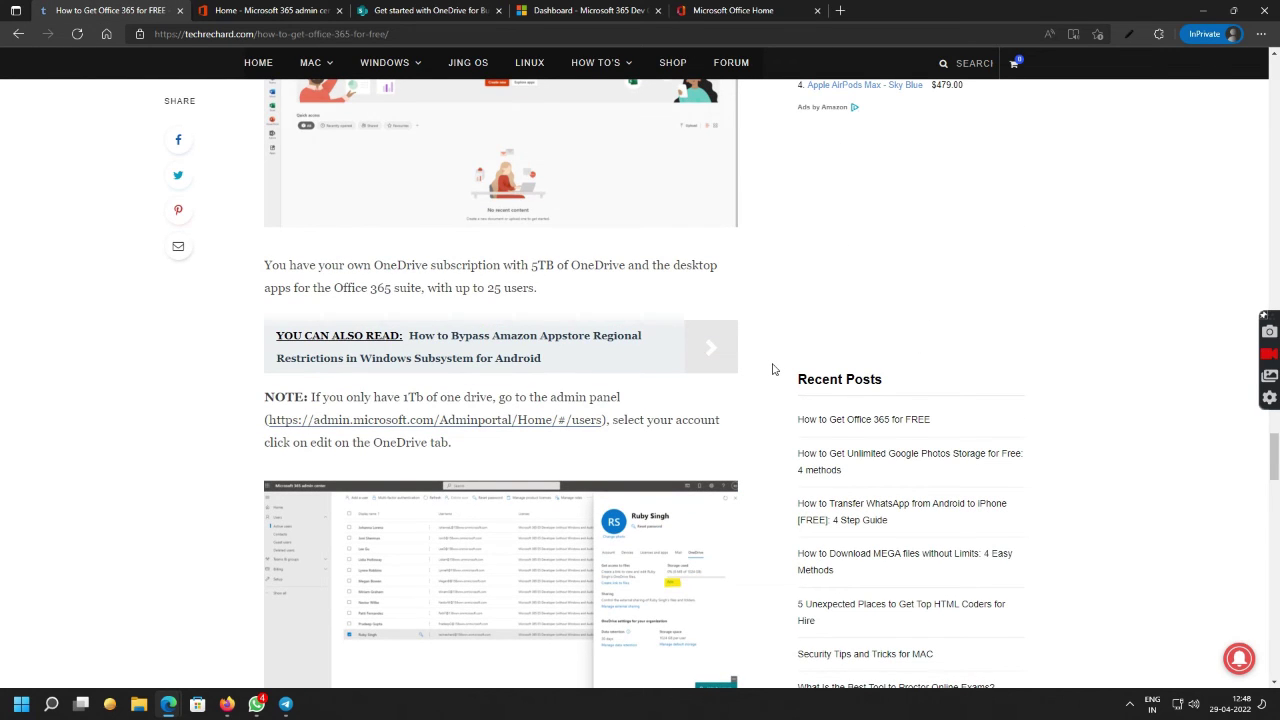
scroll(772, 369, up, 2)
scroll(772, 369, up, 4)
scroll(772, 369, up, 4)
scroll(772, 369, up, 4)
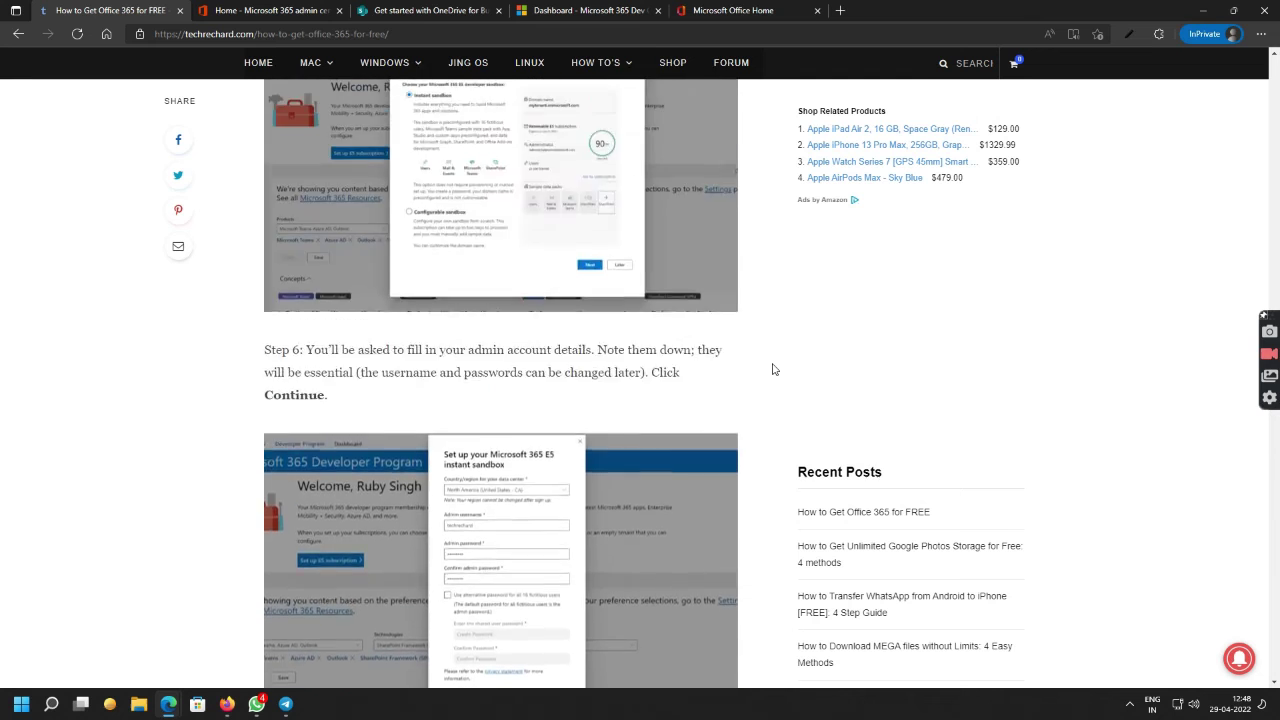
scroll(772, 369, up, 4)
scroll(772, 369, up, 4)
scroll(772, 369, up, 4)
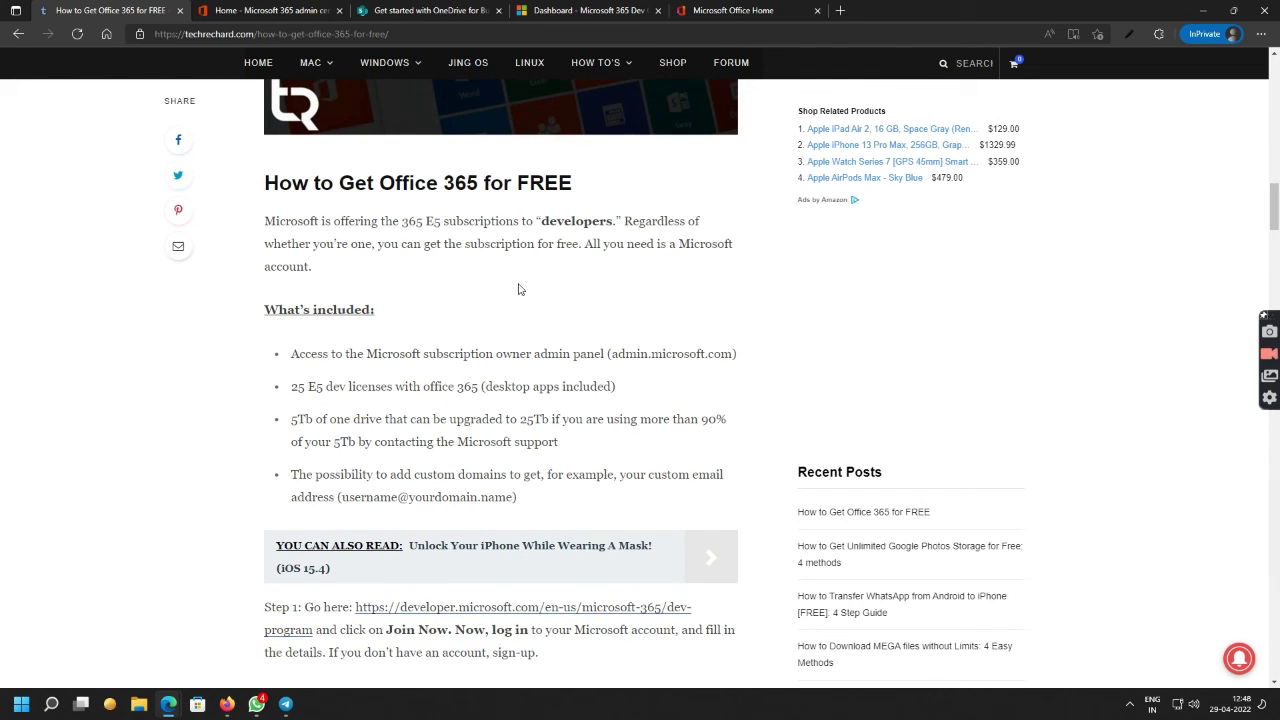
scroll(519, 289, down, 1)
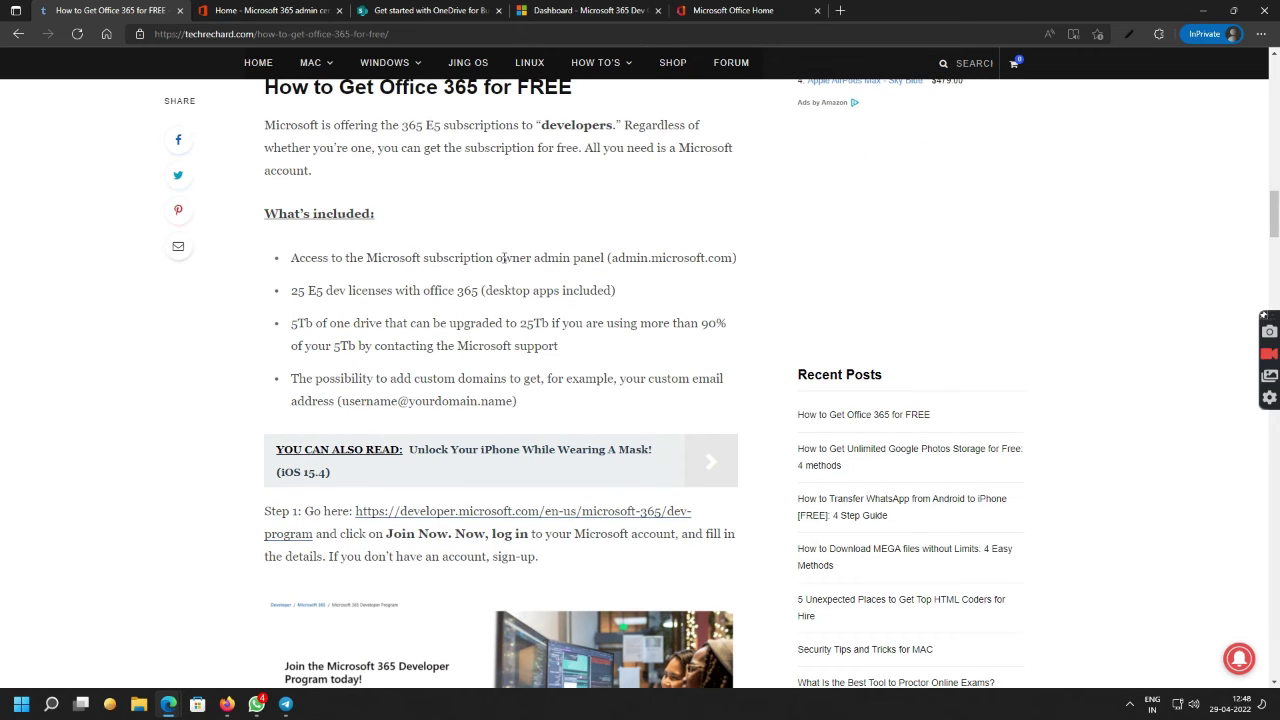
- Highlight the 25 E5 licenses, 5TB storage and example username in the What's included list
drag(364, 257, 562, 257)
click(632, 257)
drag(282, 298, 307, 292)
double_click(296, 323)
click(749, 327)
drag(343, 398, 392, 400)
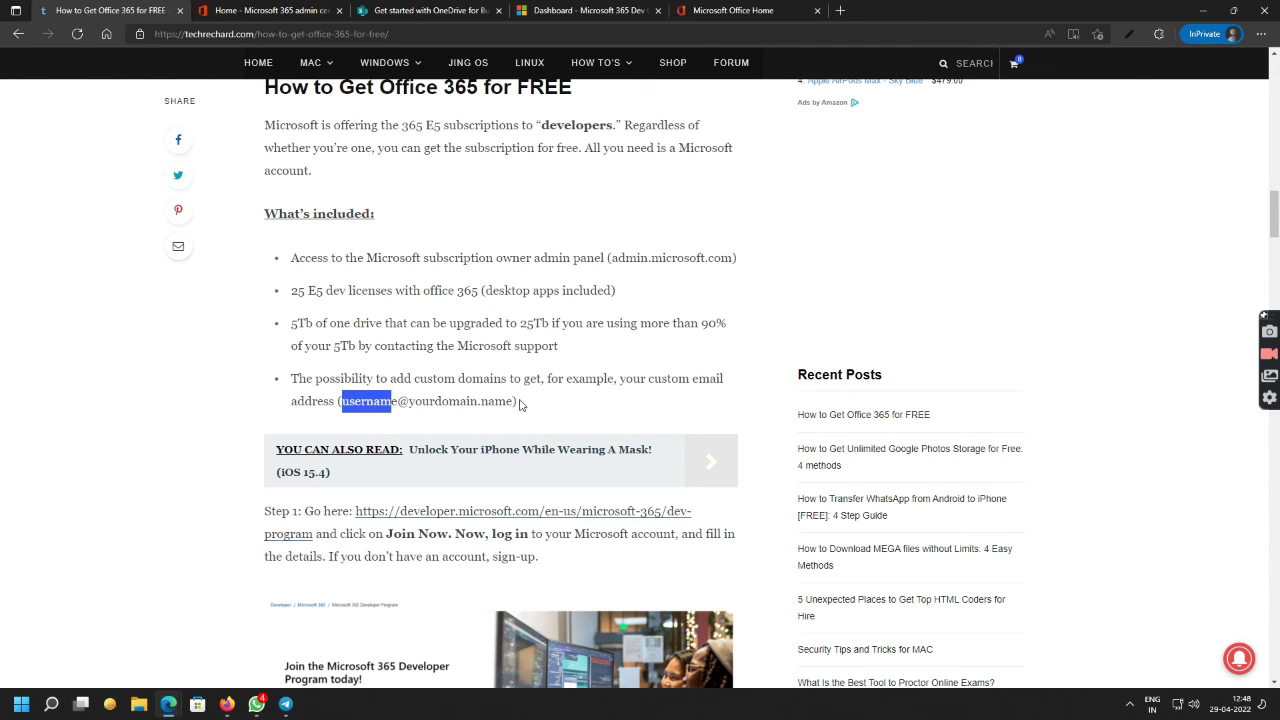
click(568, 8)
click(433, 8)
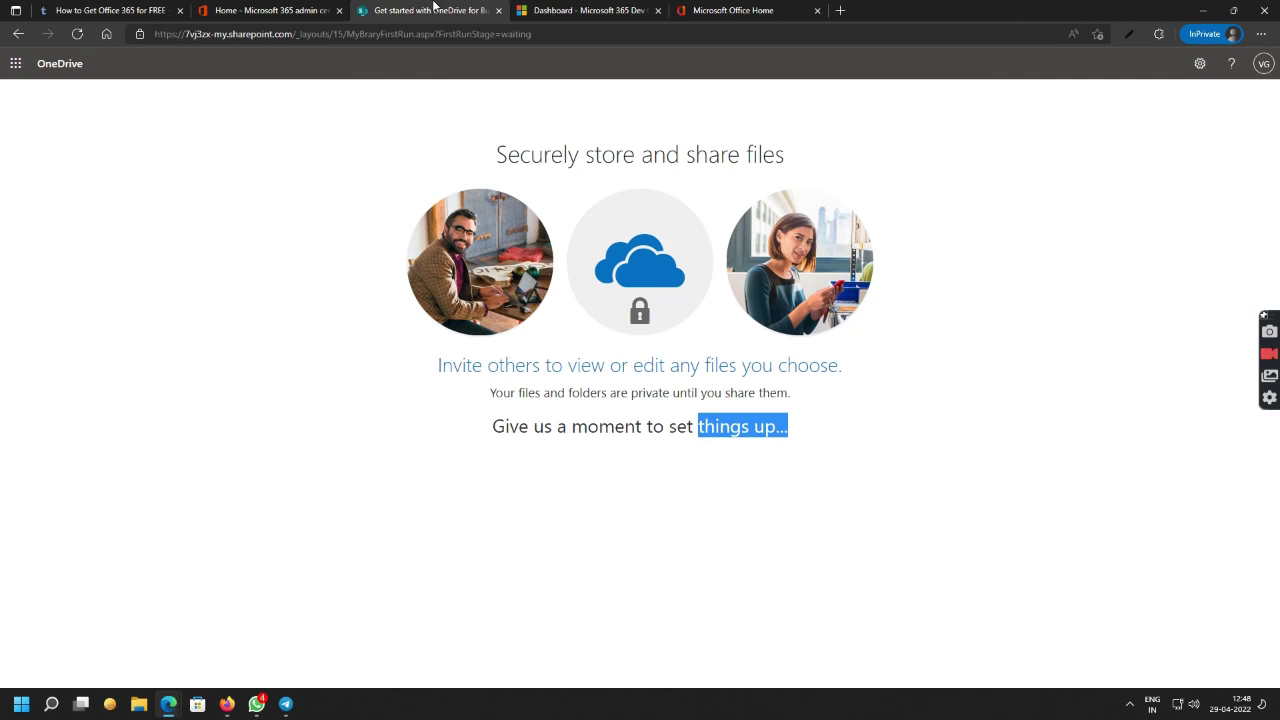
click(195, 250)
right_click(224, 226)
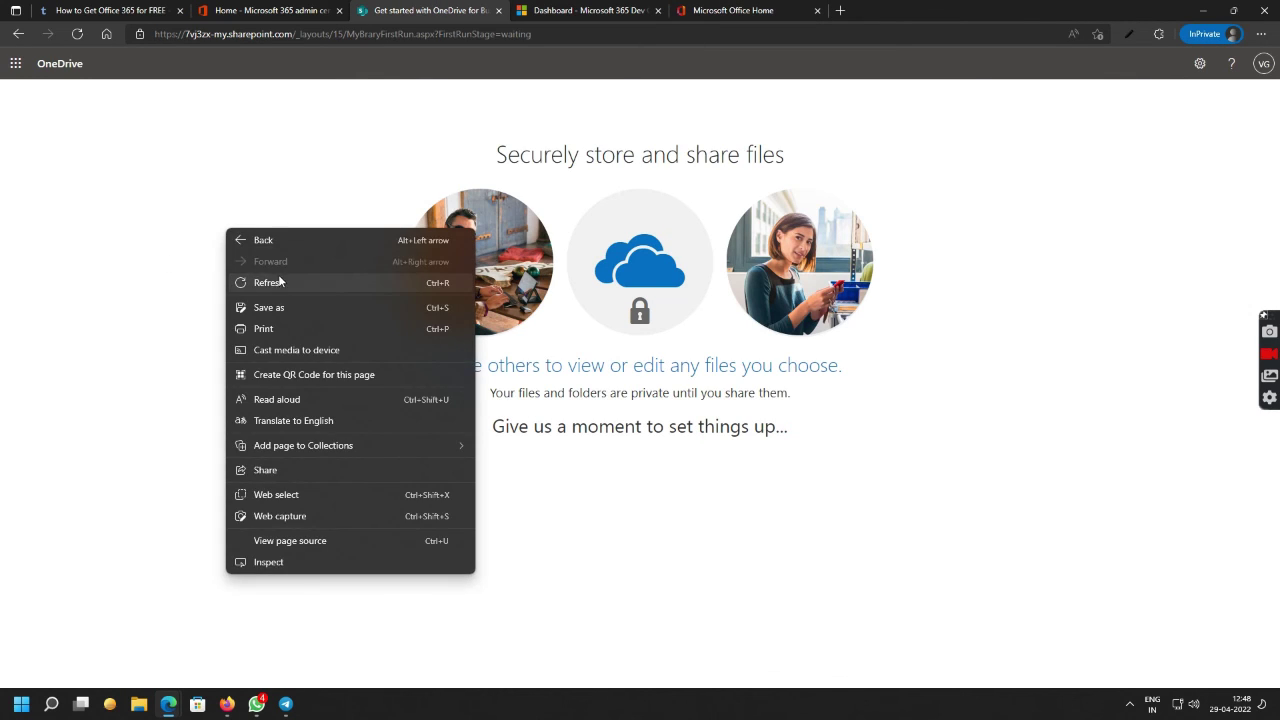
click(262, 283)
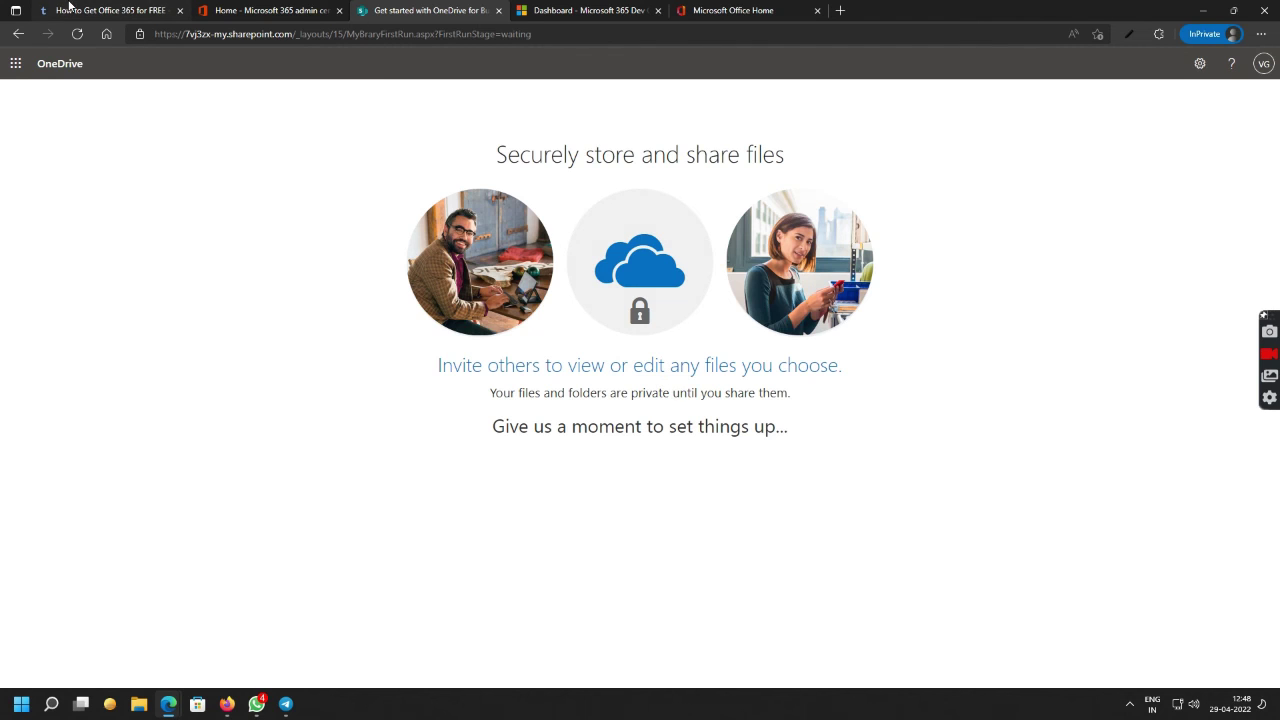
click(68, 10)
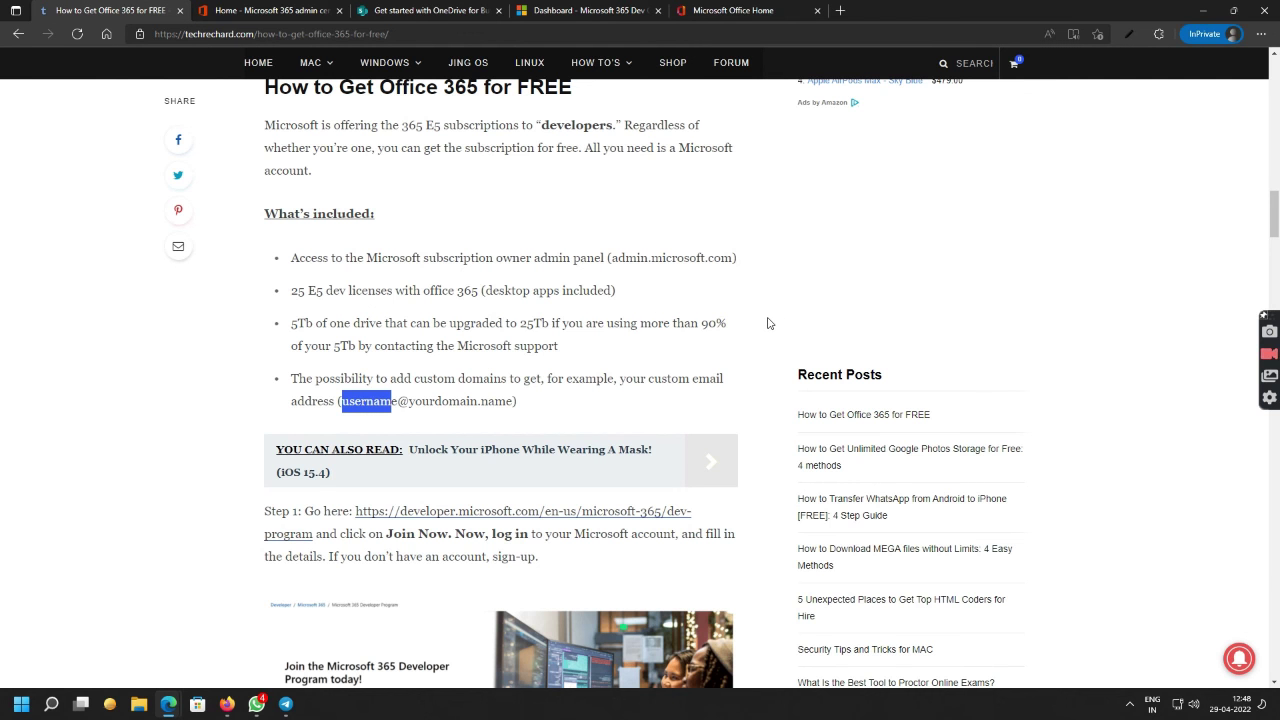